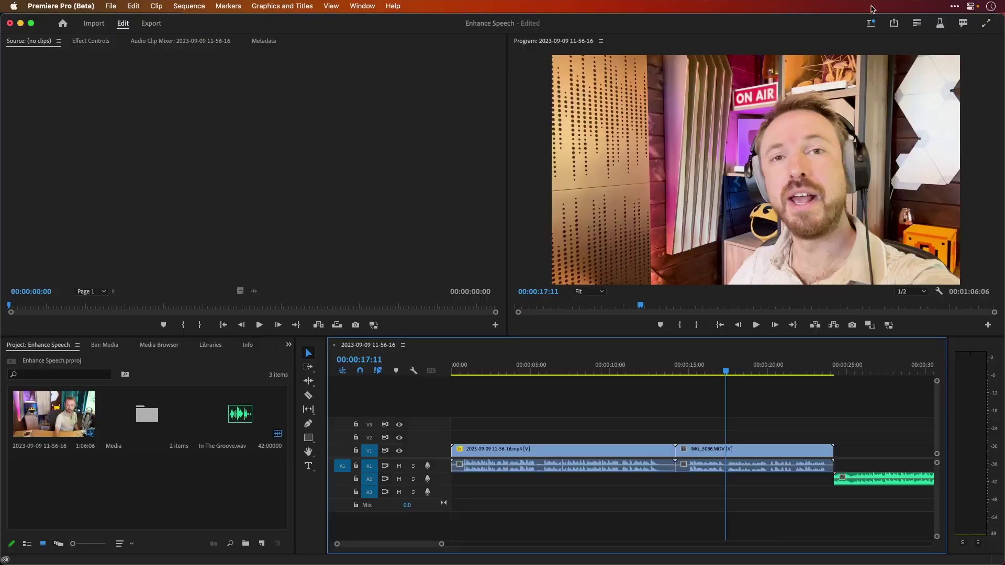
- Switch to the Audio workspace and zoom the timeline out to show the whole sequence
click(872, 25)
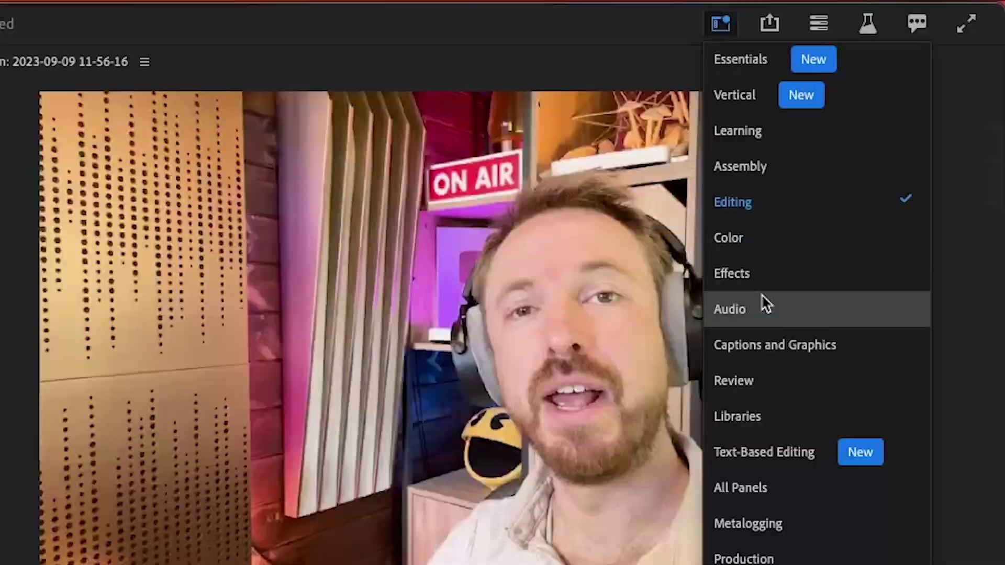
click(698, 381)
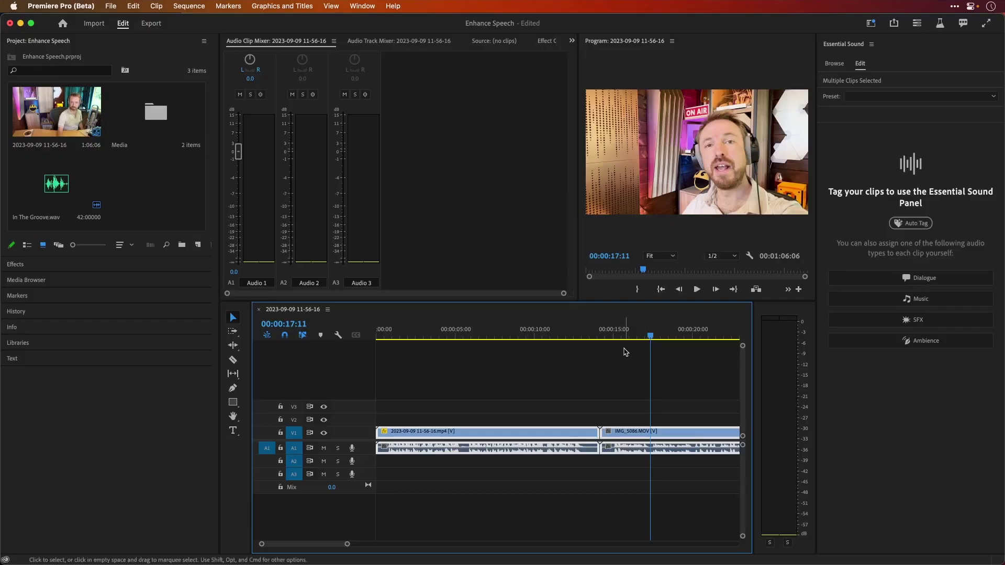
click(625, 351)
key(minus)
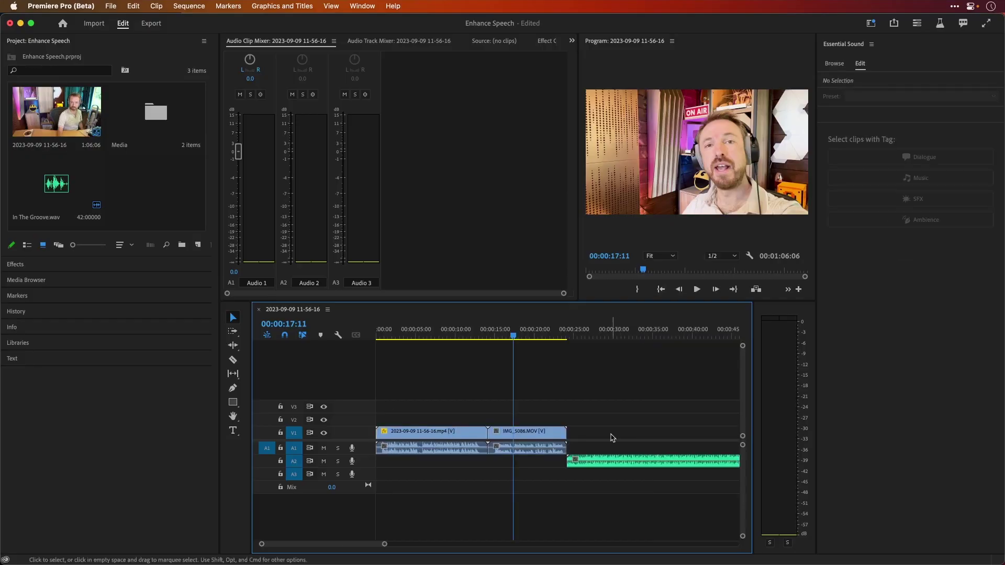
- Listen to the In The Groove.wav music clip, then marquee-select both dialogue clips
click(611, 459)
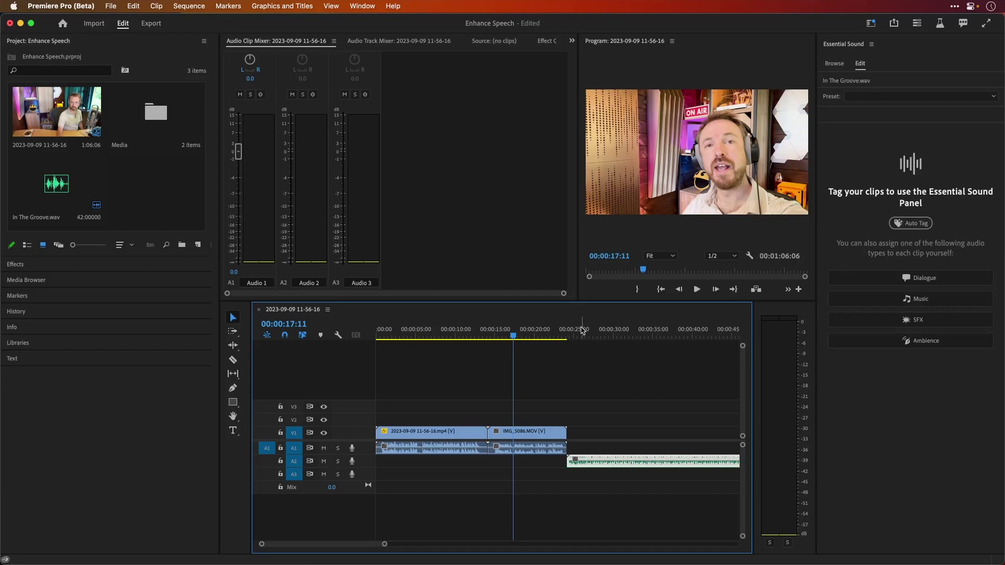
click(566, 330)
key(space)
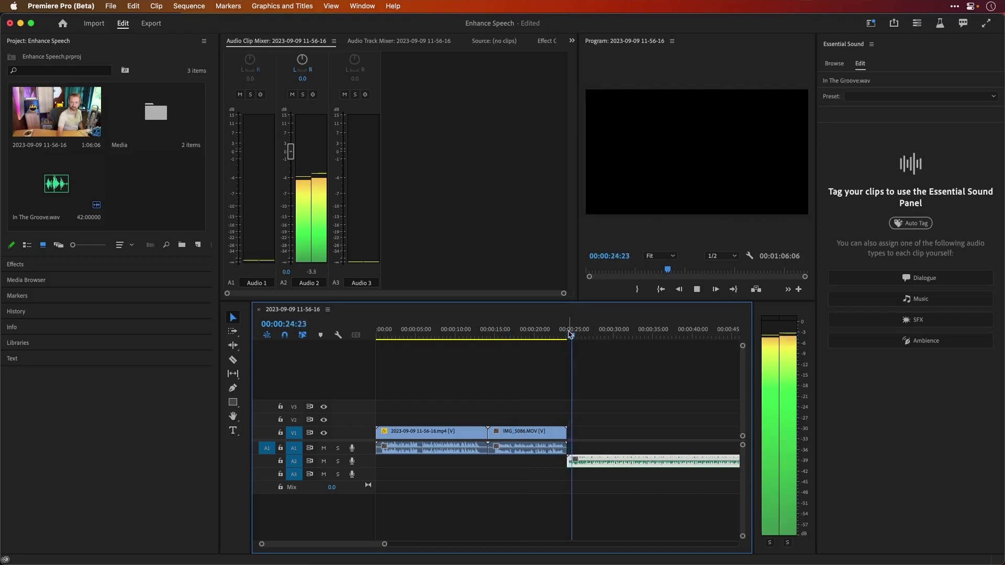
key(space)
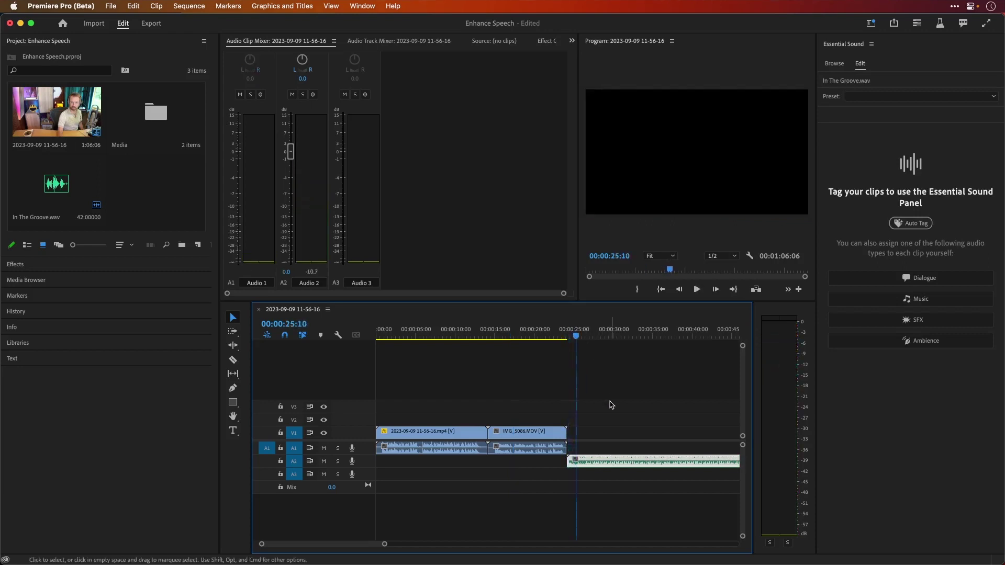
drag(610, 404, 397, 484)
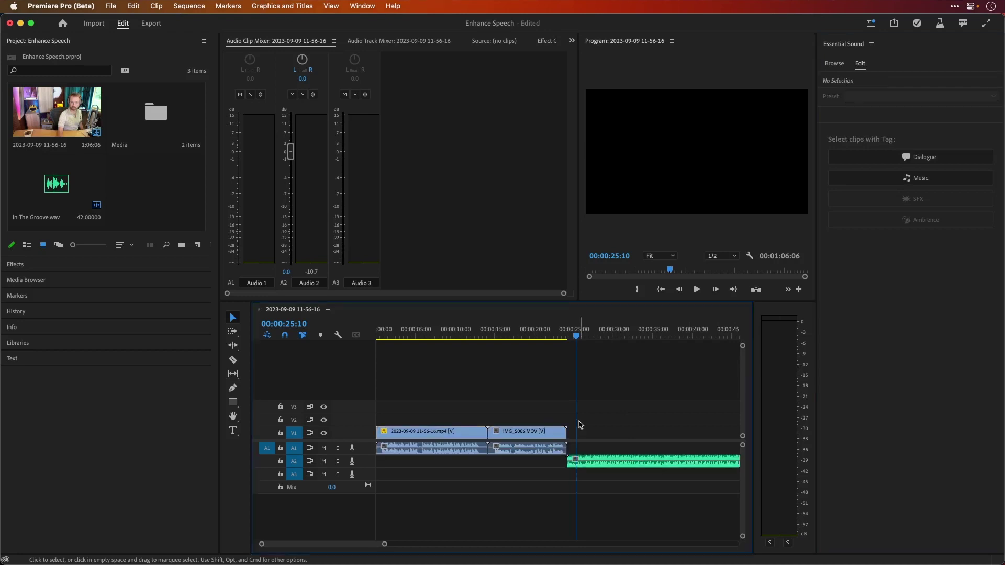
click(434, 447)
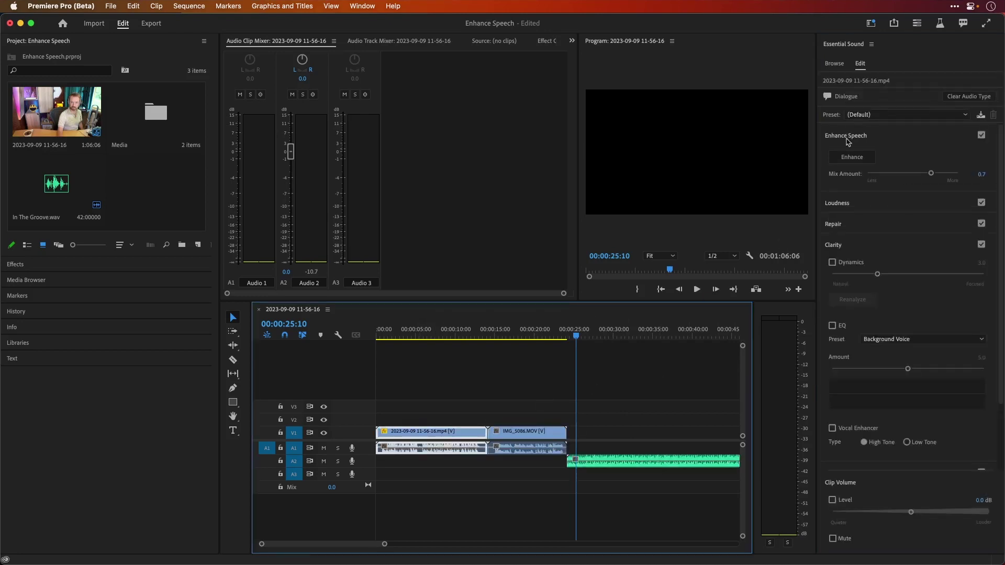
click(535, 437)
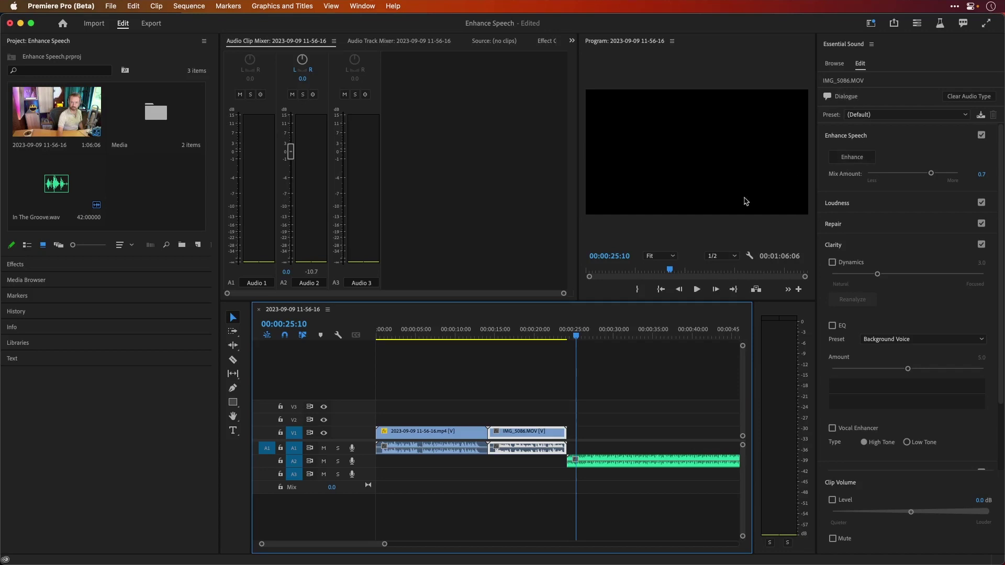
click(636, 460)
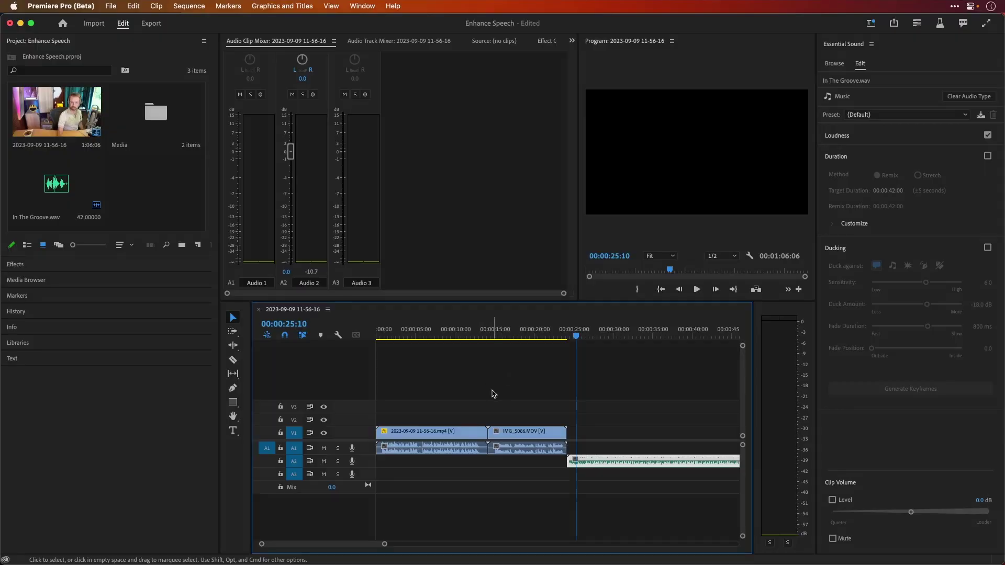
- Apply Enhance Speech to the first mp4 dialogue clip and play it from the start
click(377, 333)
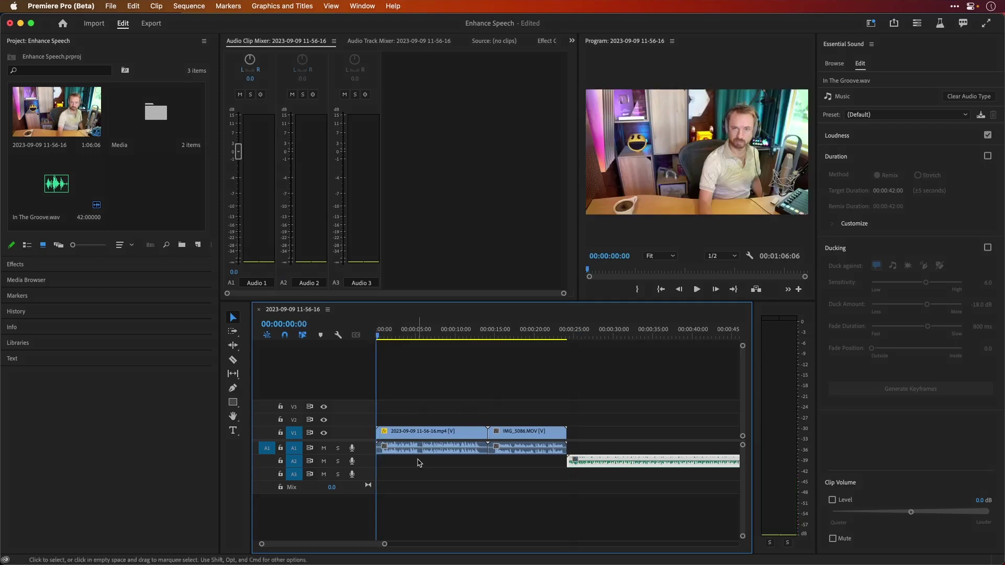
click(393, 434)
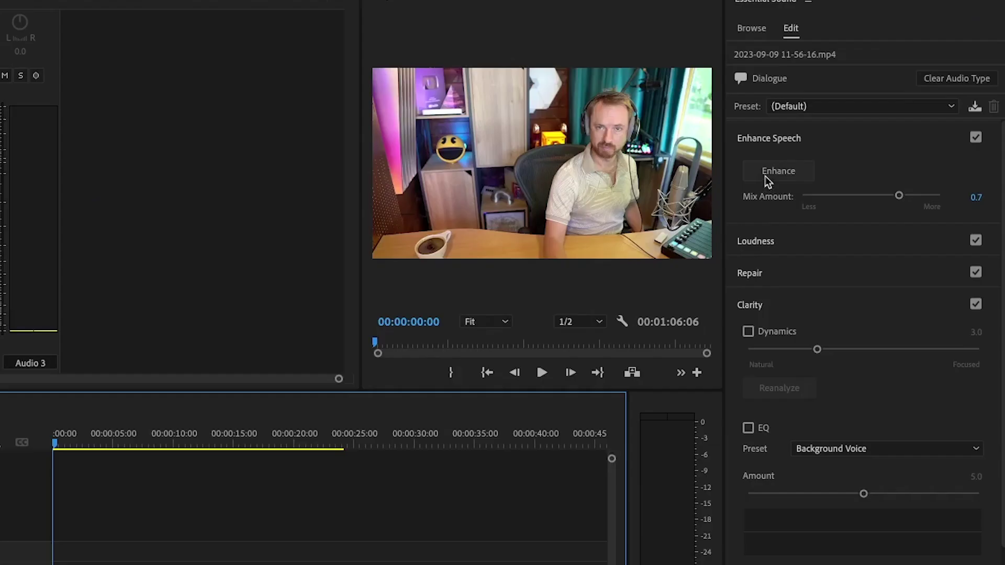
click(843, 158)
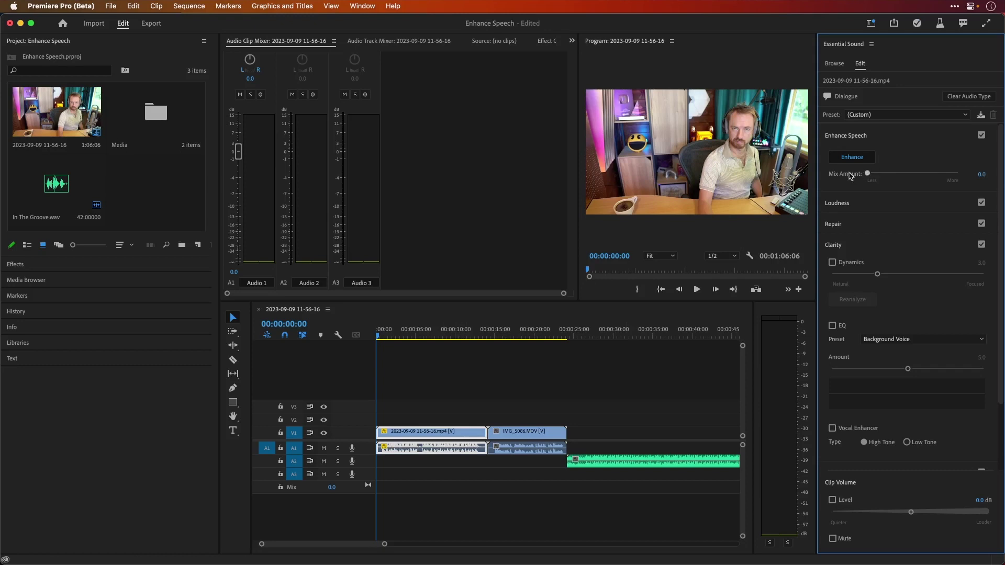
click(379, 334)
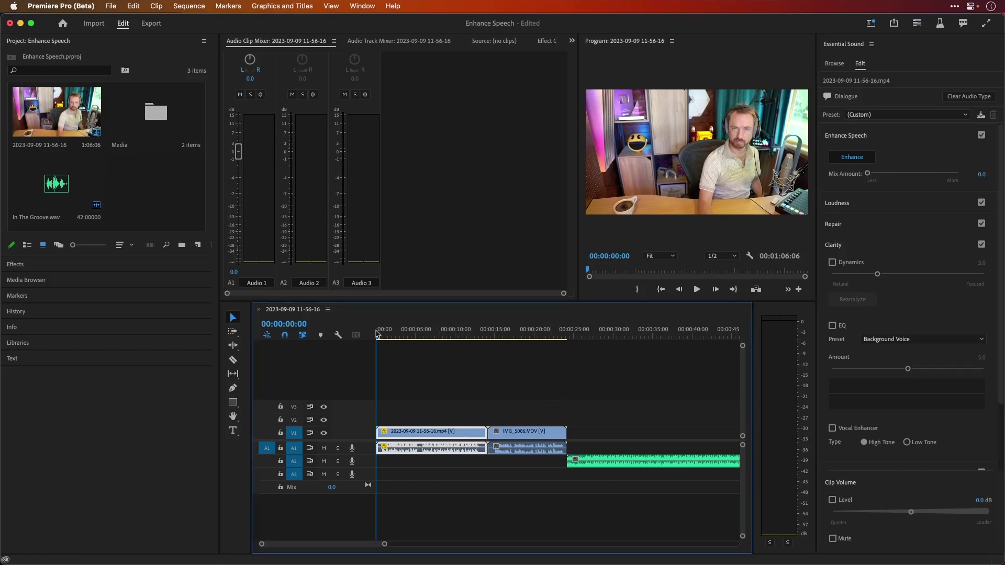
key(space)
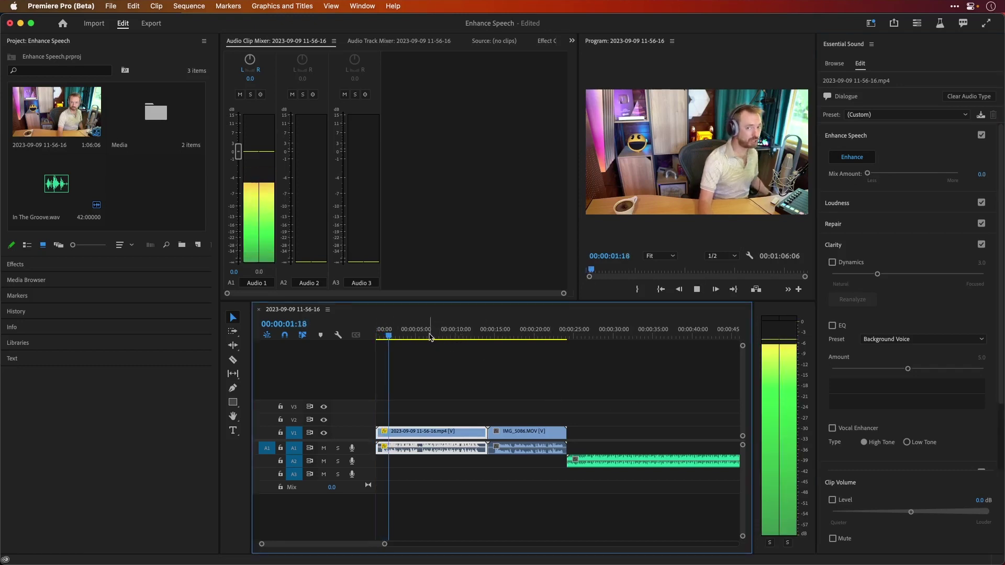
- Set the Enhance Speech mix amount to 1.0, comparing it against 0.0 during playback
drag(446, 338, 368, 338)
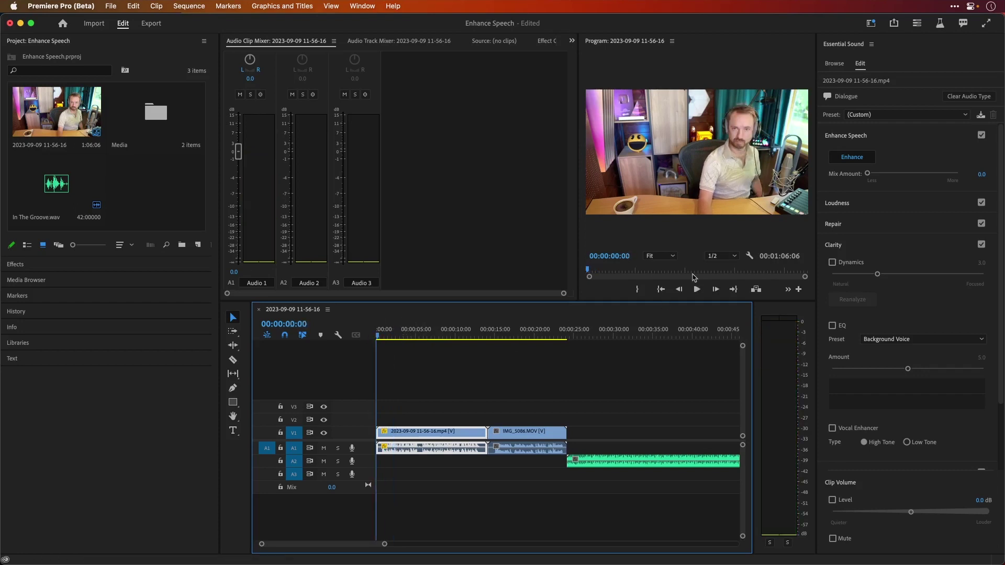
click(867, 175)
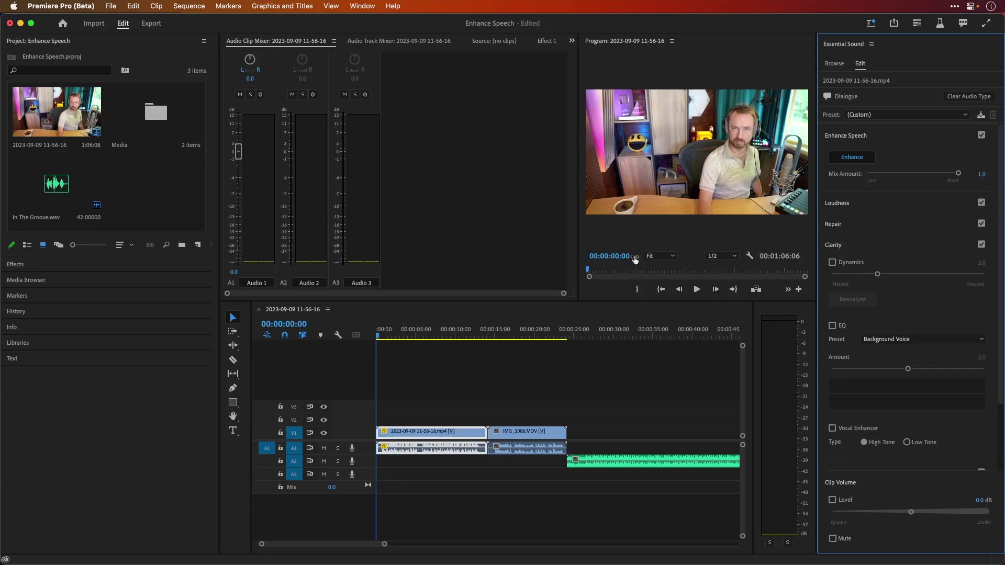
click(375, 333)
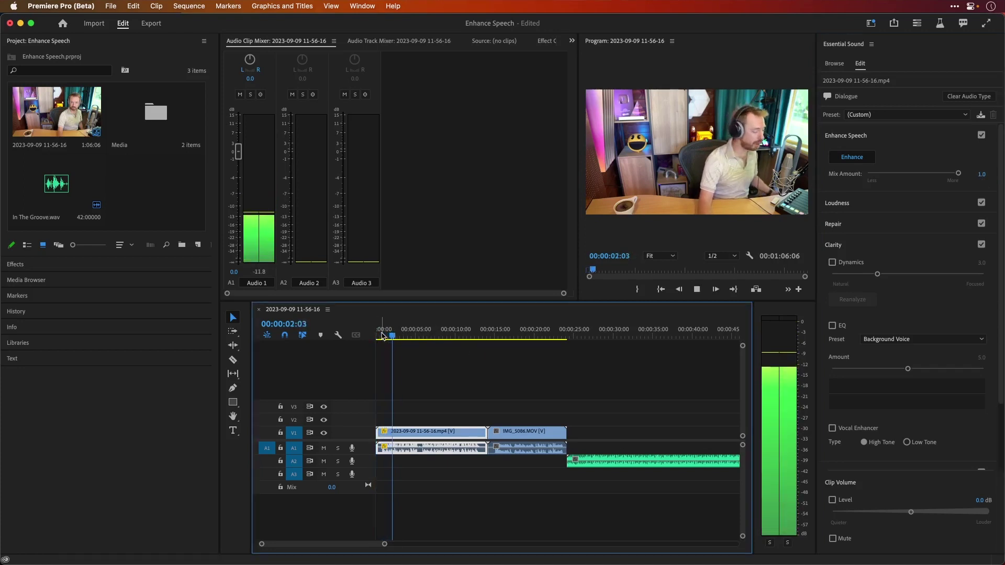
key(space)
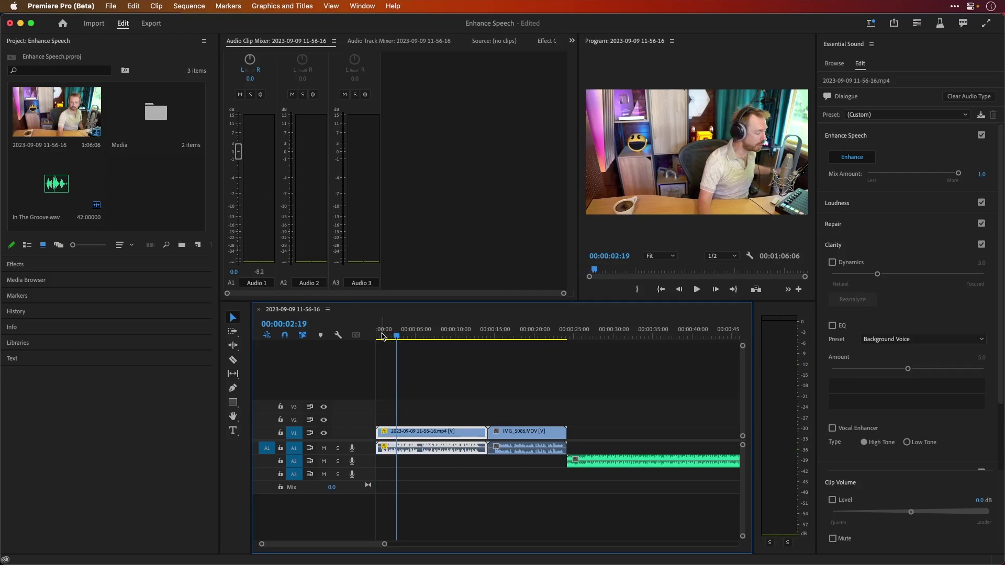
key(space)
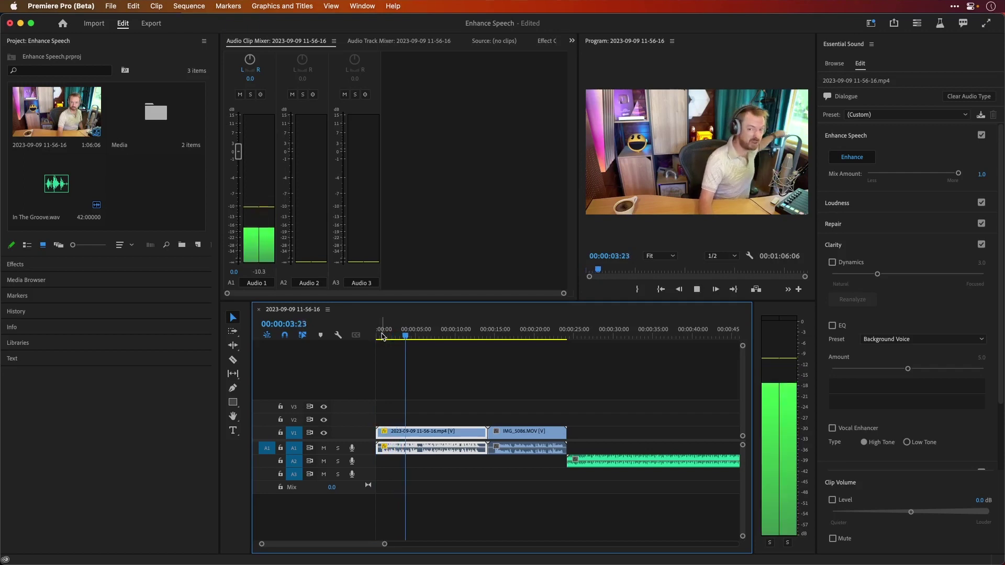
key(space)
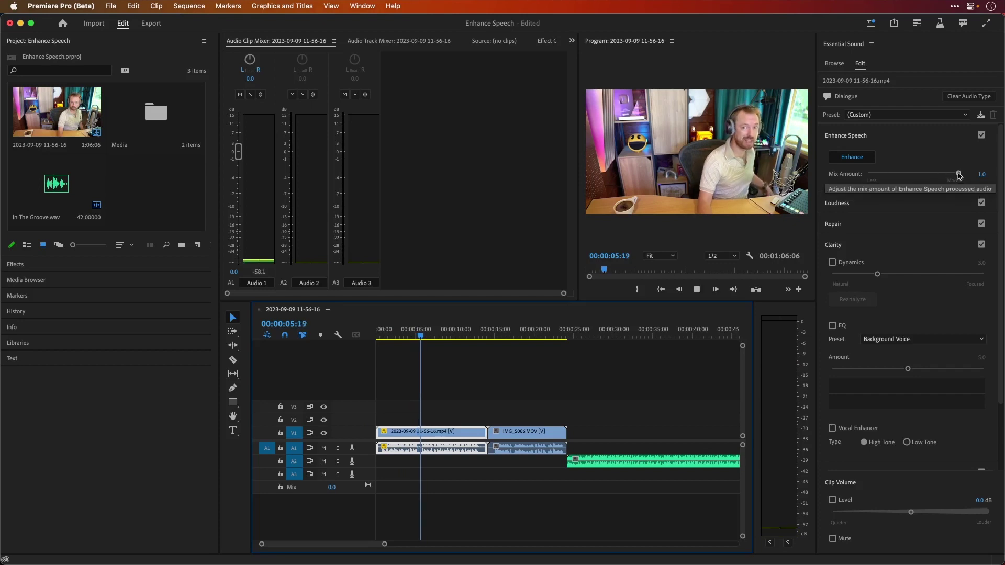
drag(959, 174, 843, 175)
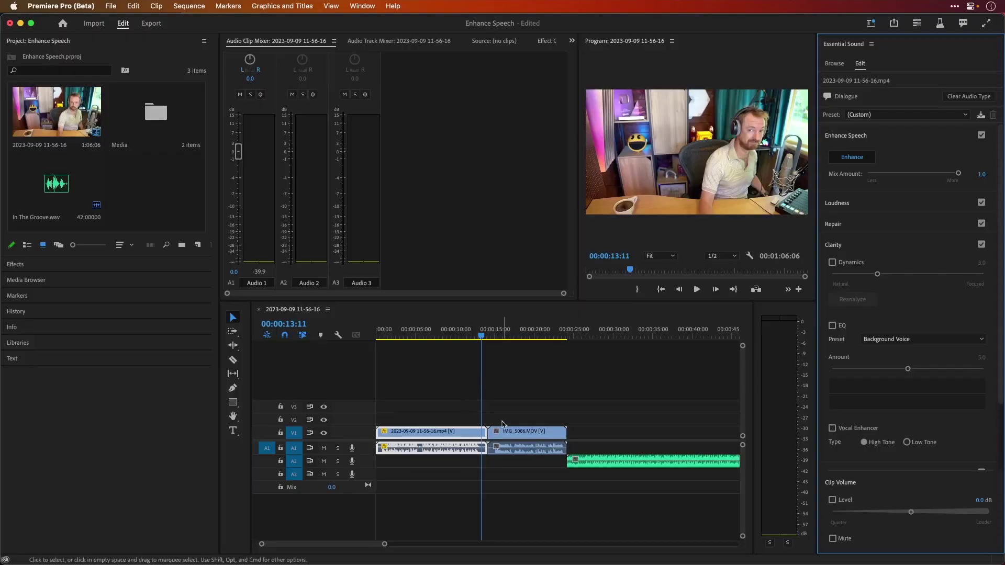
- Apply Enhance Speech to IMG_5086.MOV and play it from about 14:09
click(492, 333)
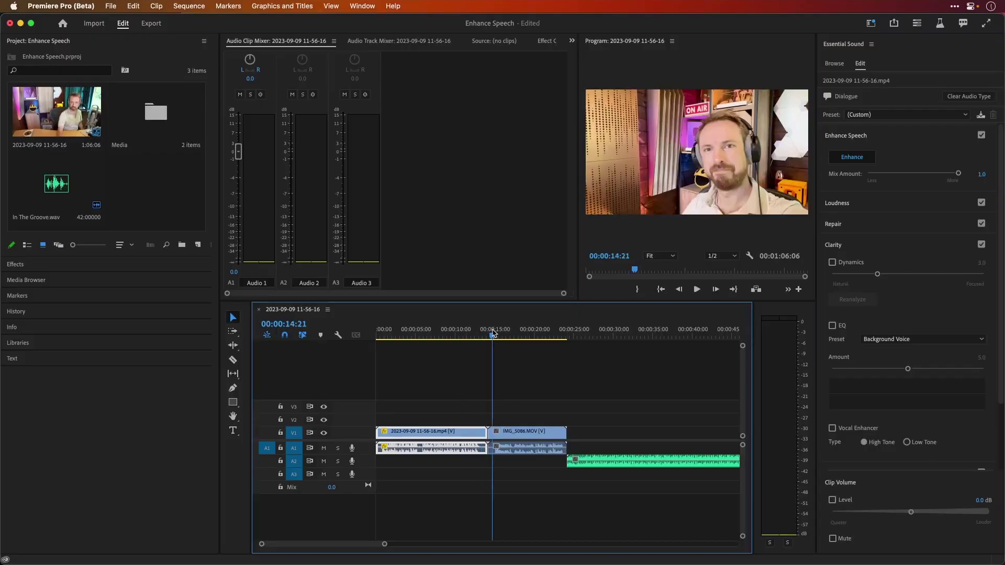
click(521, 434)
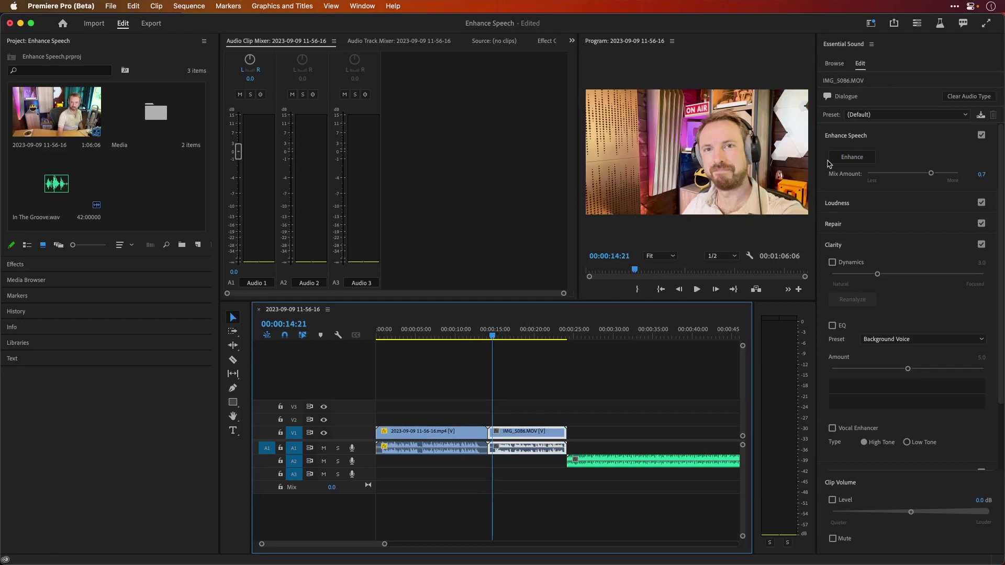
click(840, 159)
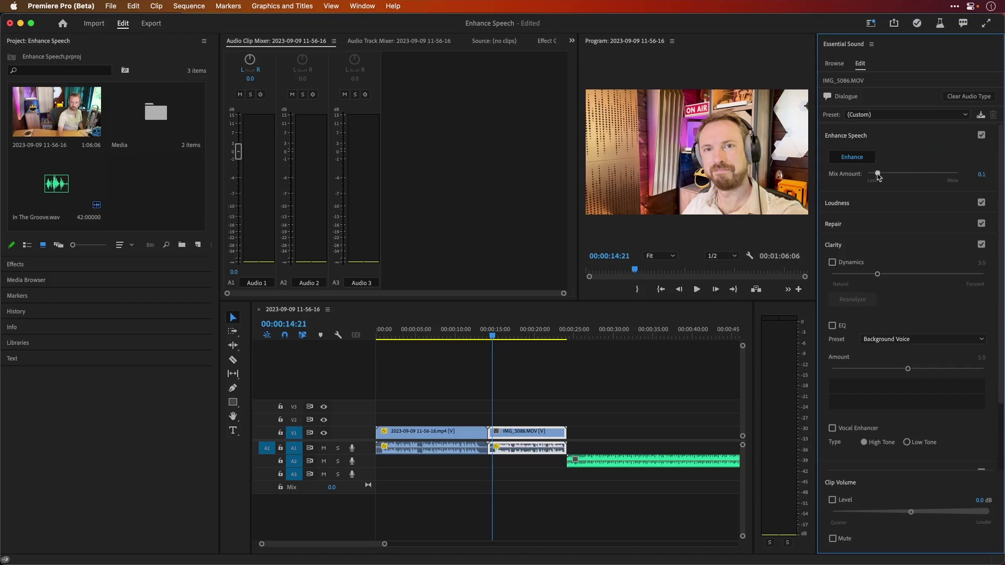
drag(496, 339, 493, 339)
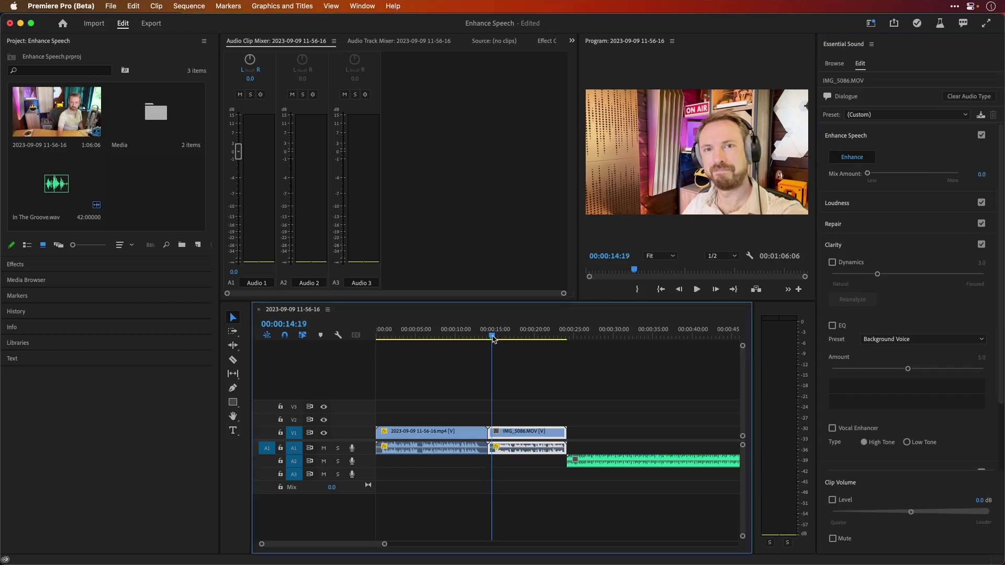
key(space)
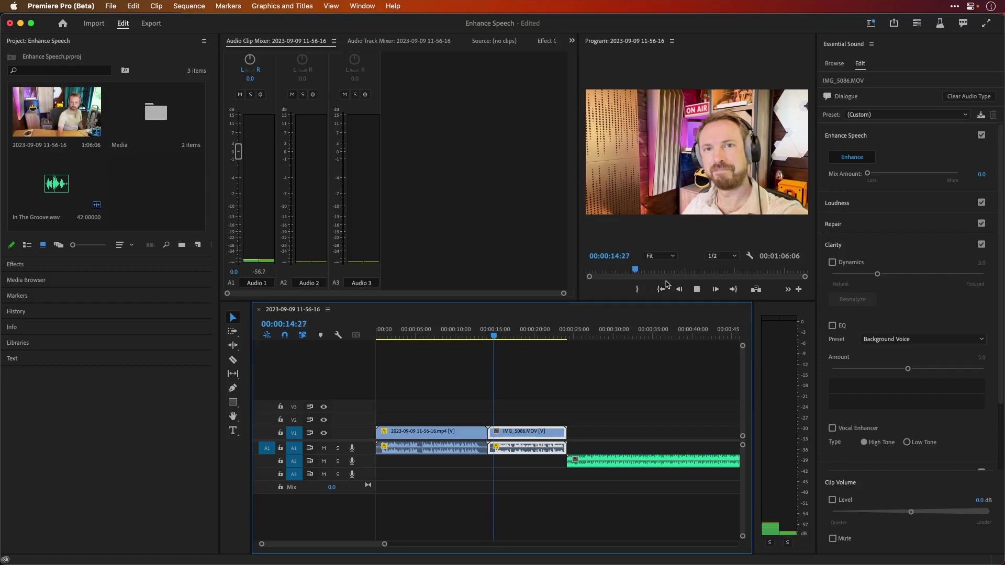
click(488, 337)
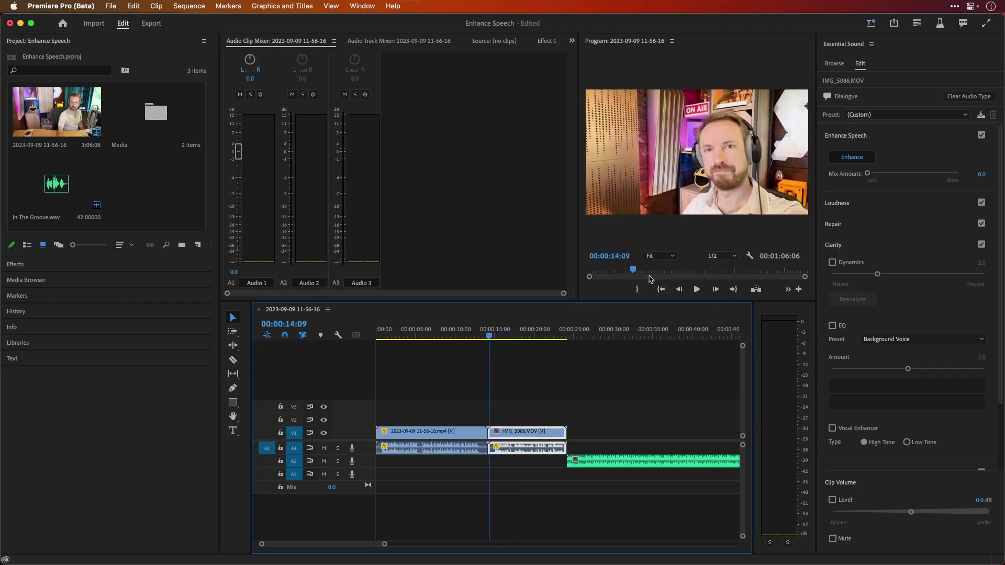
- Raise the mix amount to 1.0, toggling between 0.0 and 1.0 during playback
click(868, 174)
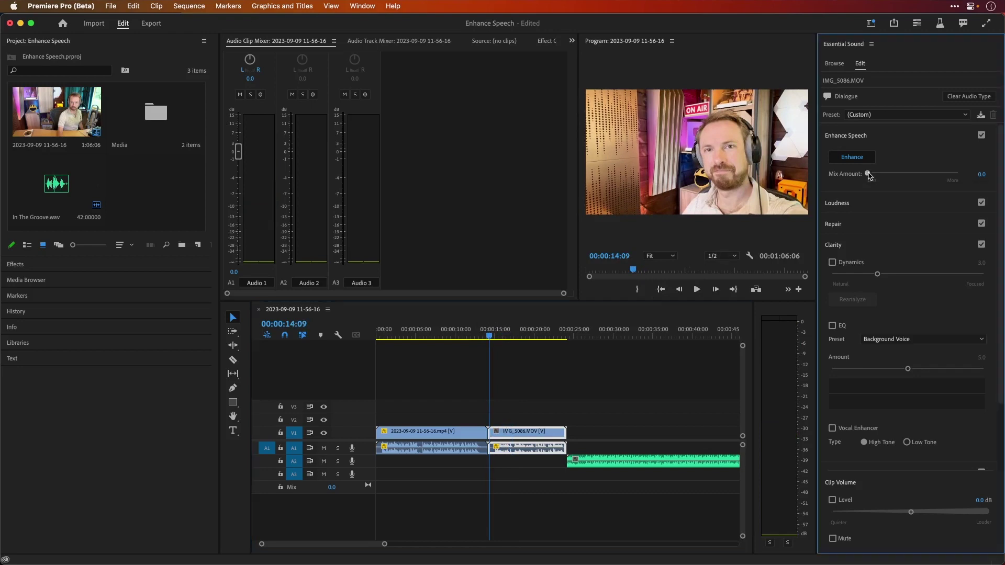
click(491, 338)
key(space)
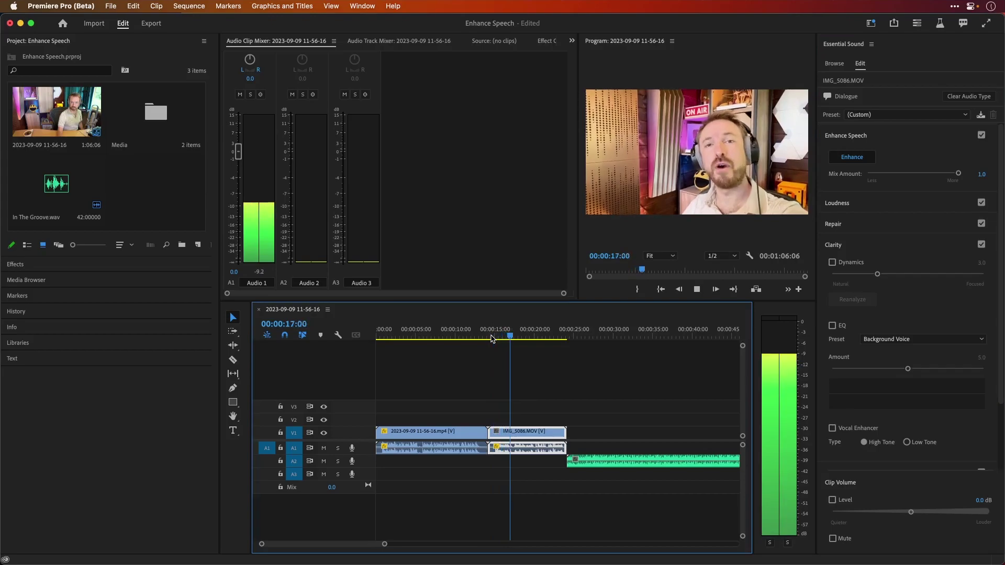
key(space)
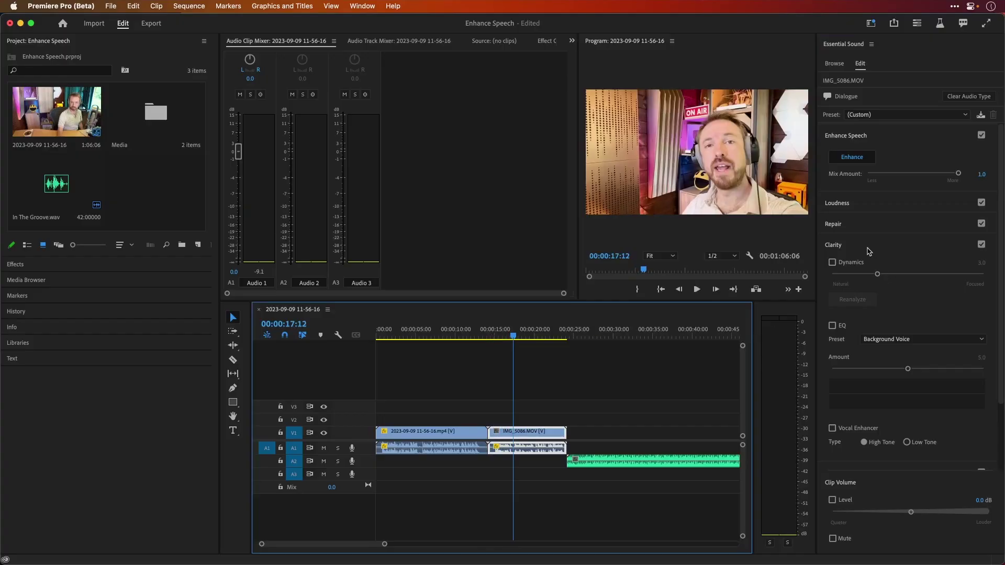
key(space)
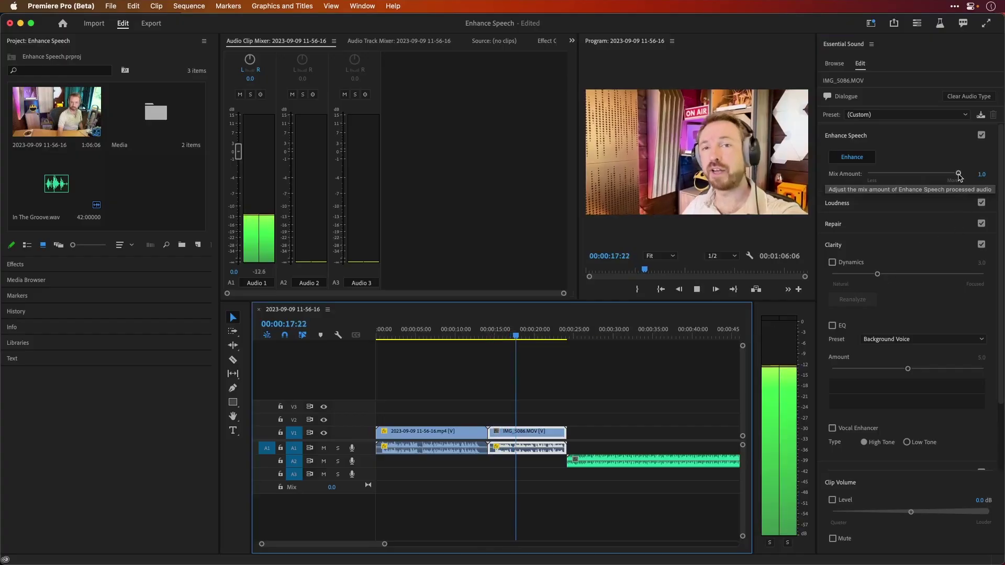
drag(958, 173, 834, 170)
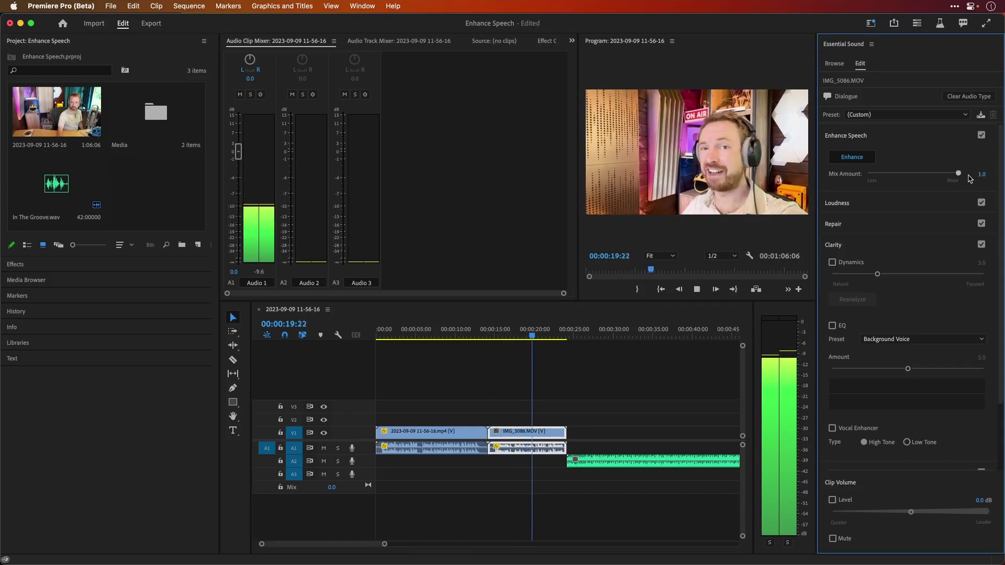
drag(867, 173, 958, 173)
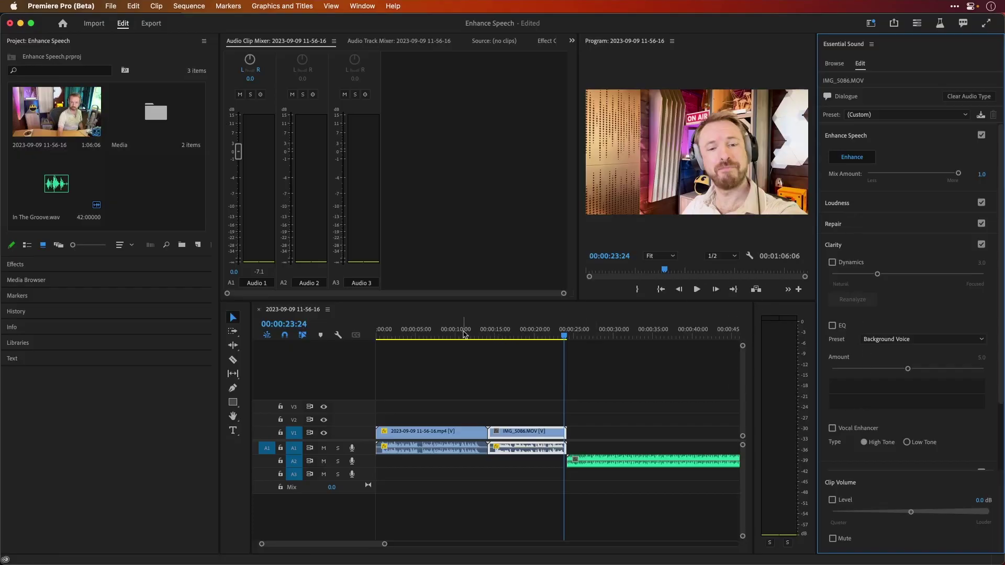
drag(486, 334, 494, 334)
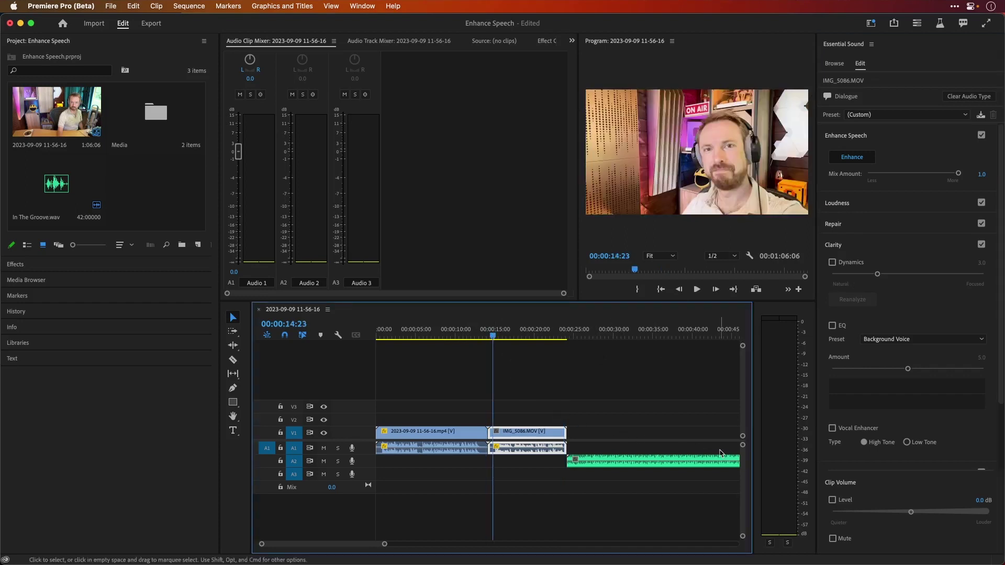
key(space)
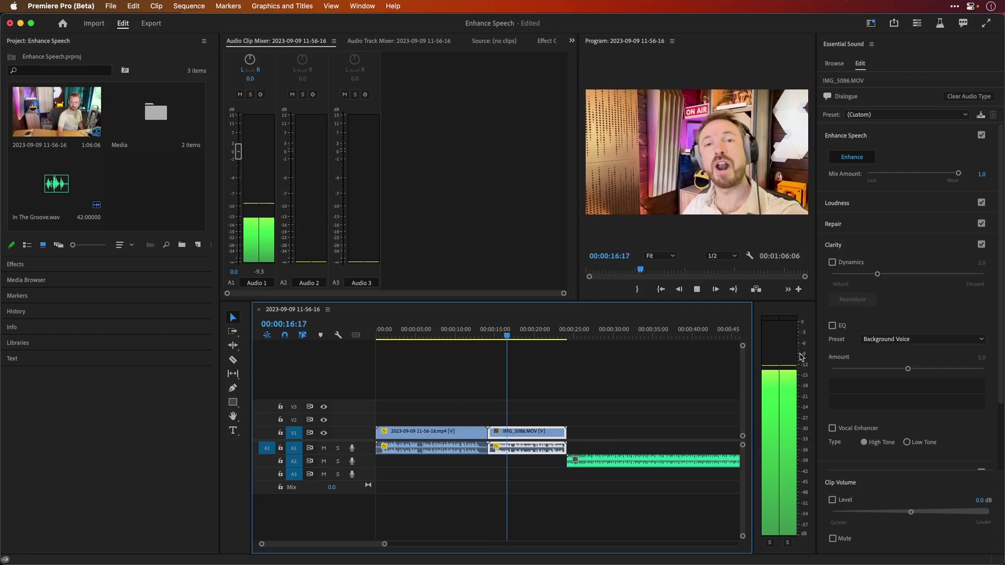
key(space)
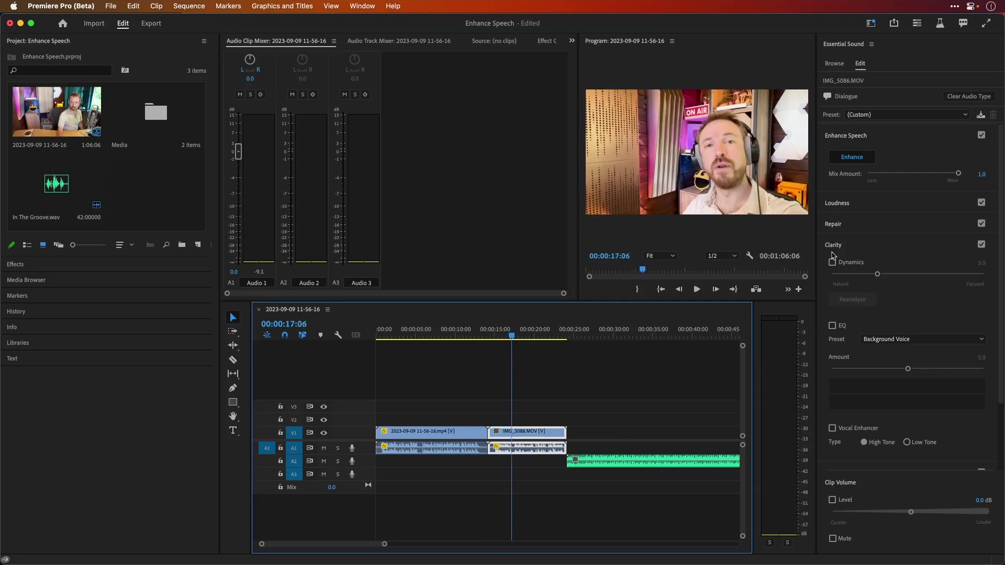
click(871, 175)
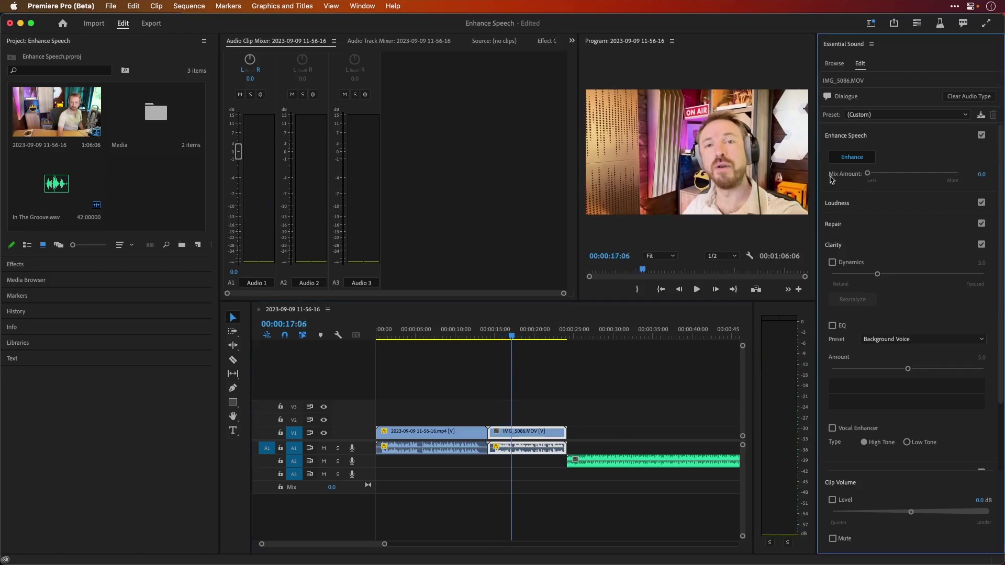
click(491, 336)
key(space)
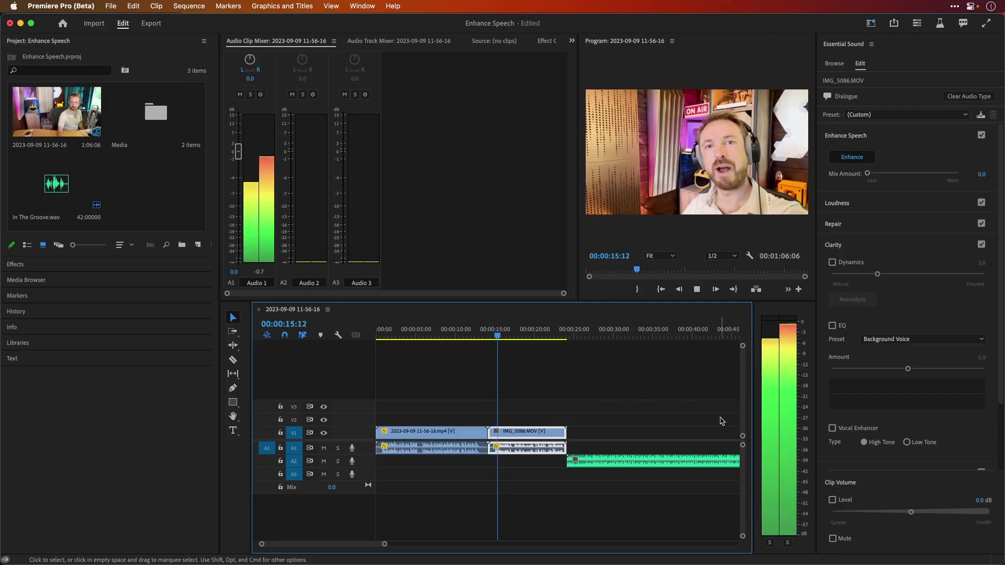
key(space)
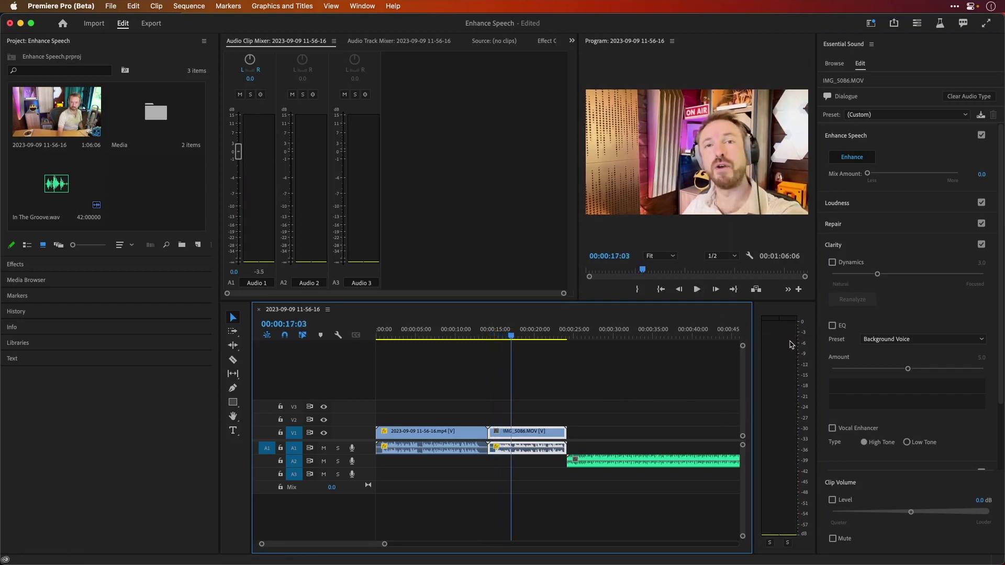
click(933, 176)
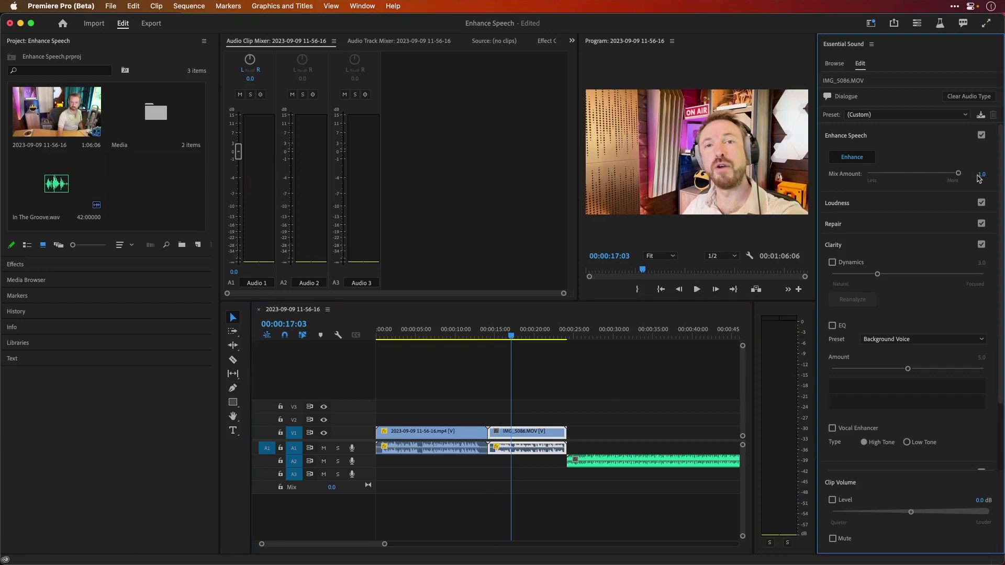
- Enable Dynamics on IMG_5086.MOV at 8.8 and play back the compressed dialogue
click(491, 337)
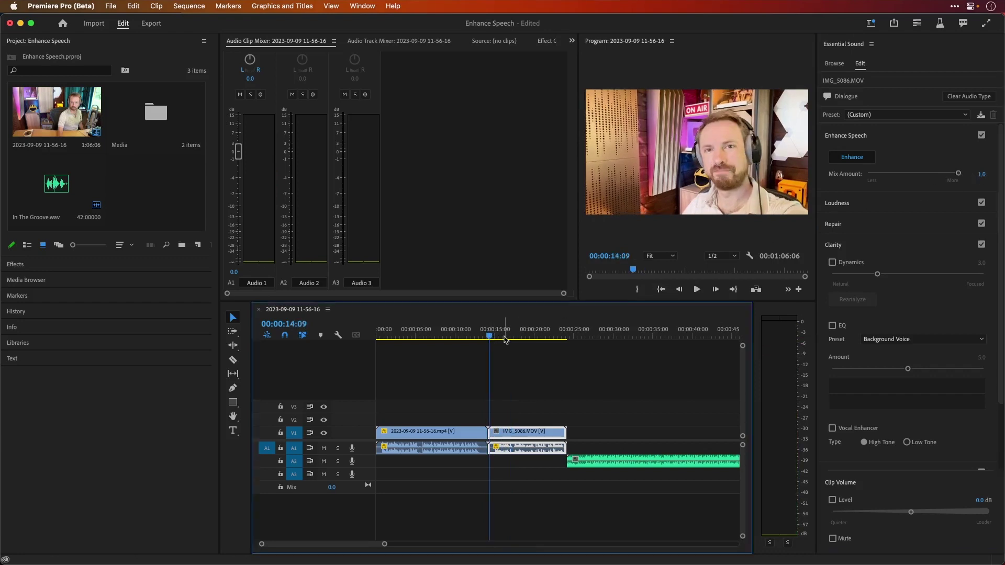
click(846, 267)
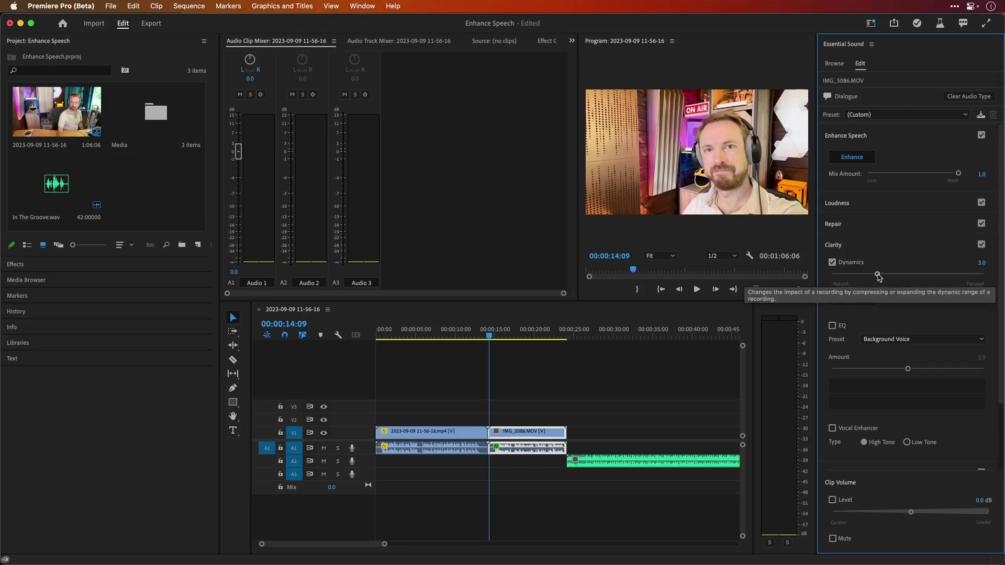
key(space)
drag(877, 274, 966, 275)
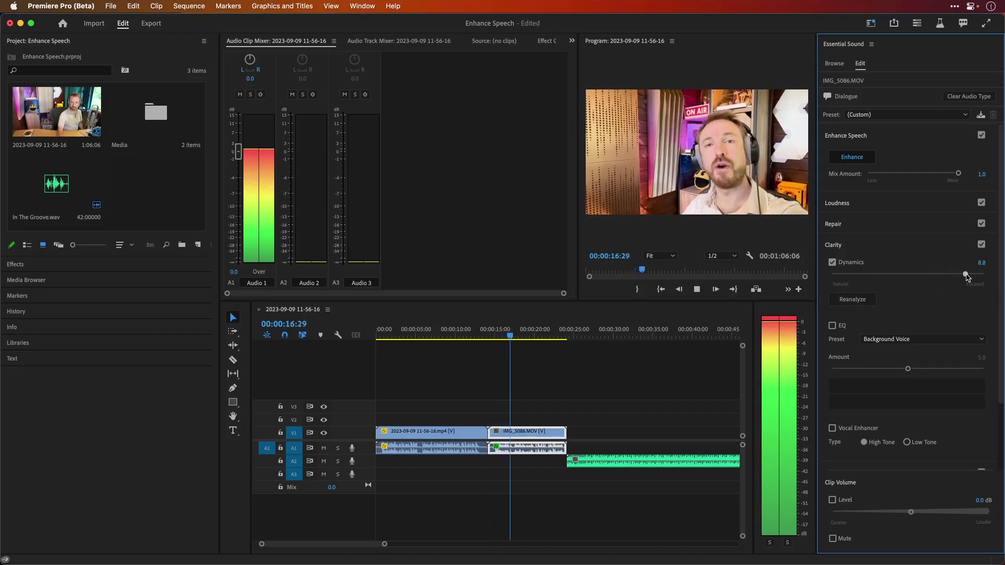
key(space)
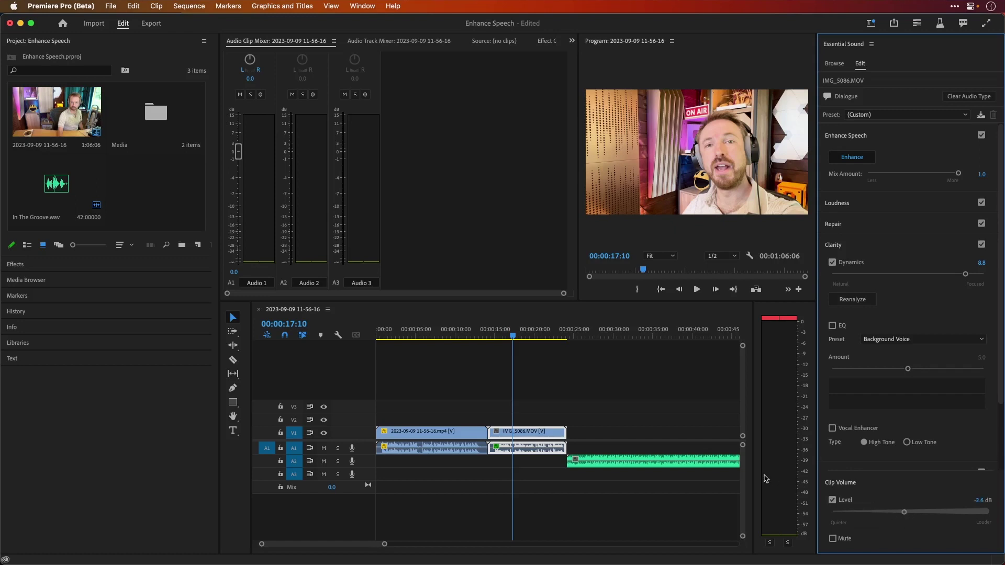
click(491, 337)
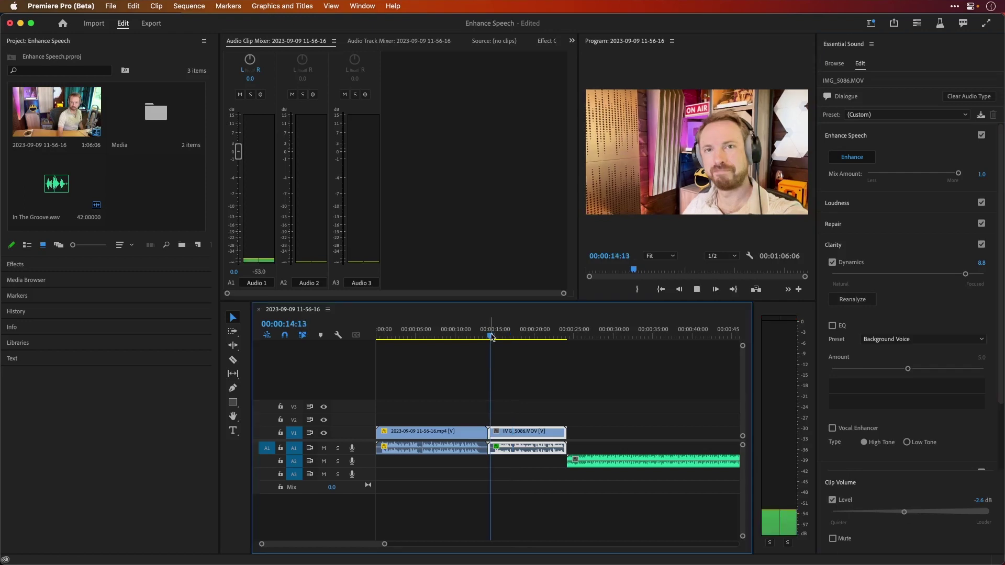
key(space)
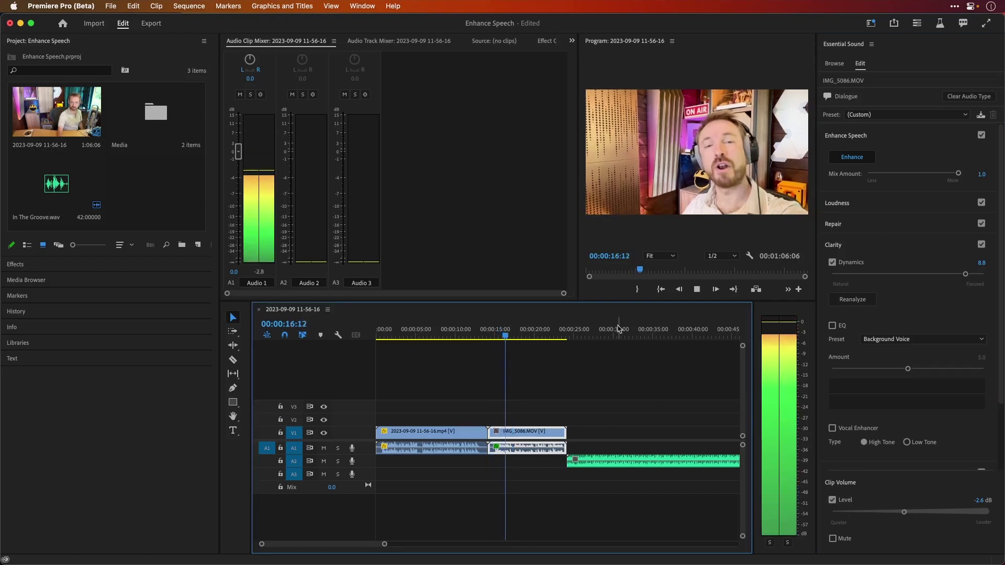
click(513, 338)
click(493, 338)
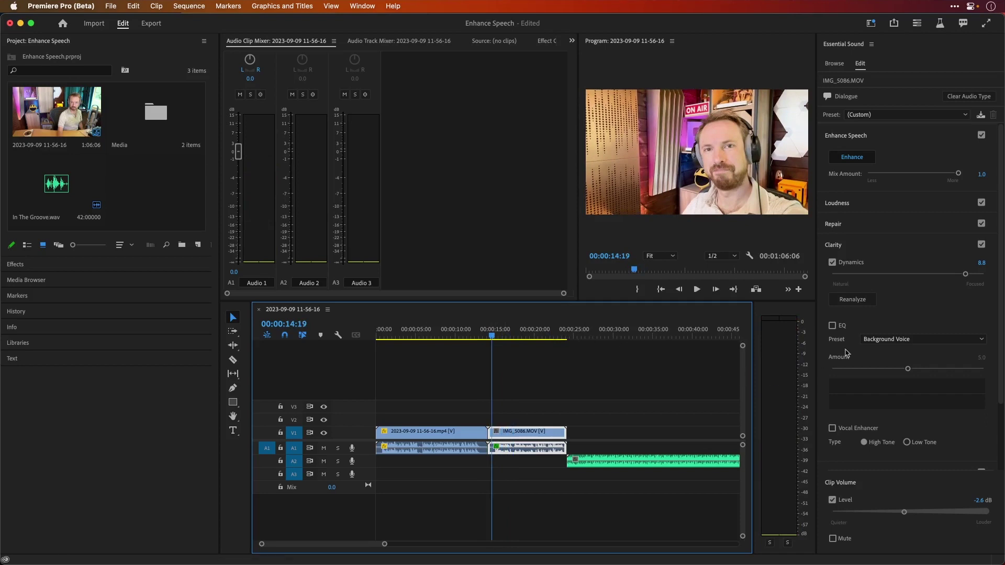
- Enable EQ with the Vocal Presence preset and set Amount to 2.0 while listening
click(844, 327)
click(872, 340)
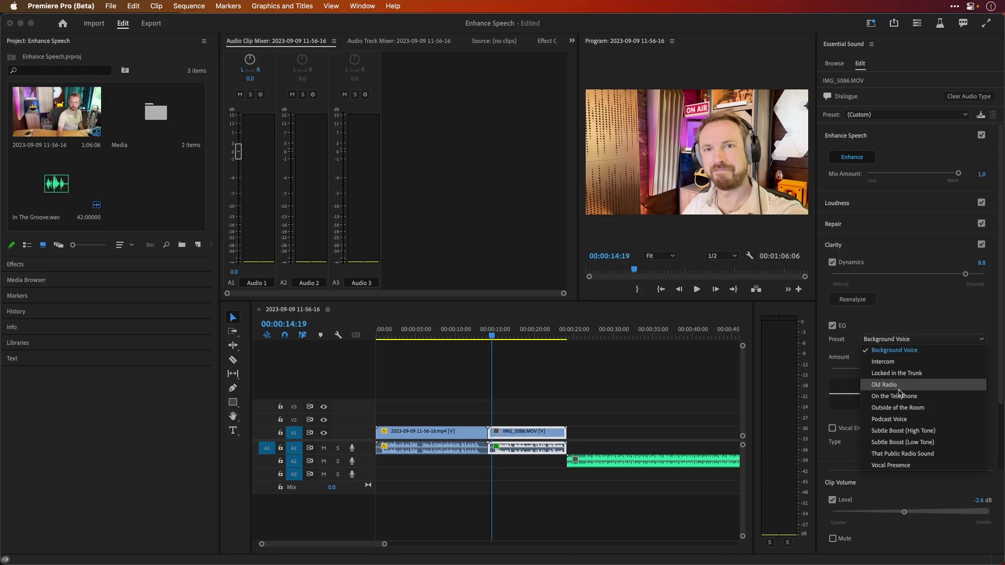
click(902, 465)
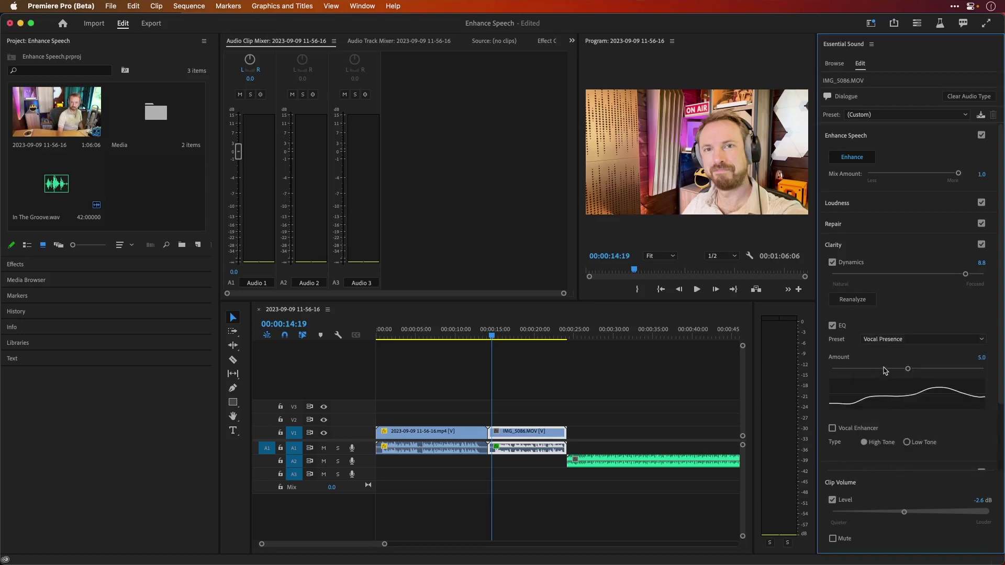
drag(884, 367, 846, 364)
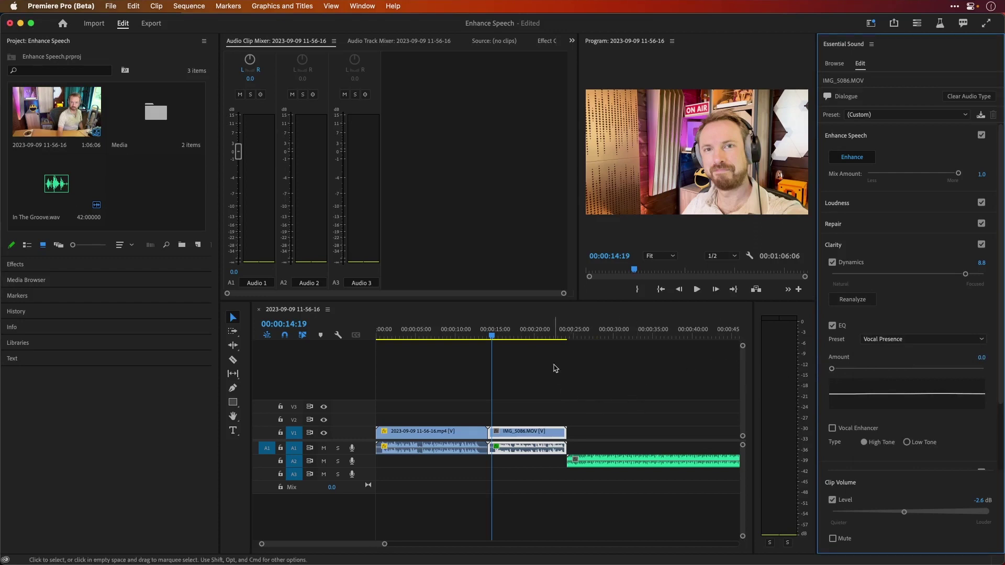
click(491, 335)
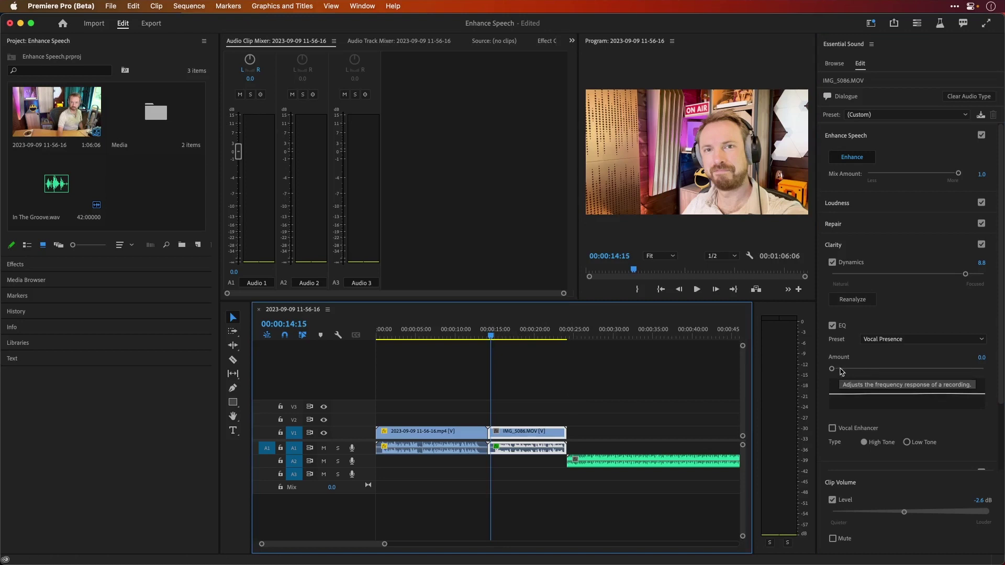
key(space)
drag(832, 369, 878, 370)
key(space)
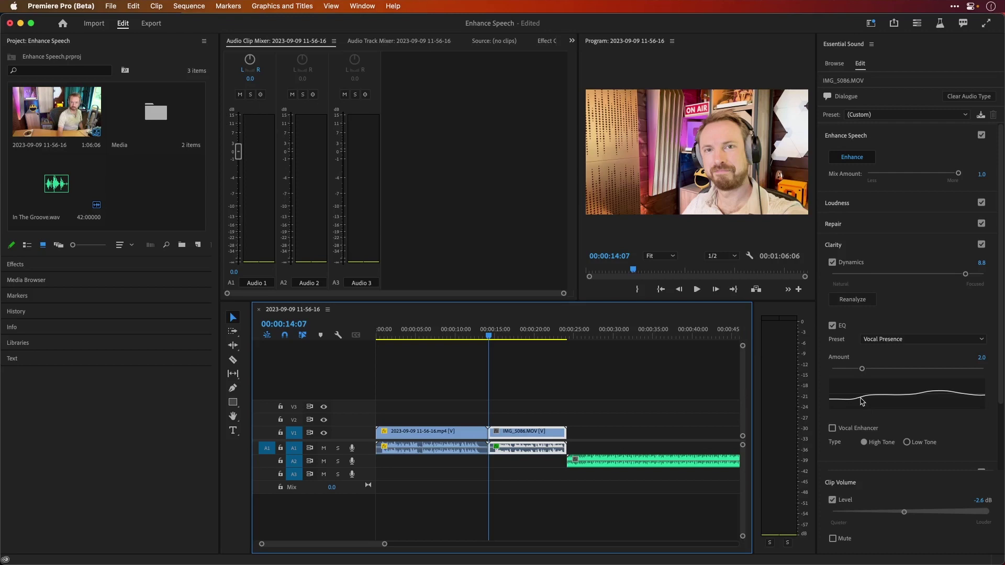
- Turn on Vocal Enhancer for IMG_5086.MOV and listen to the dialogue
click(849, 430)
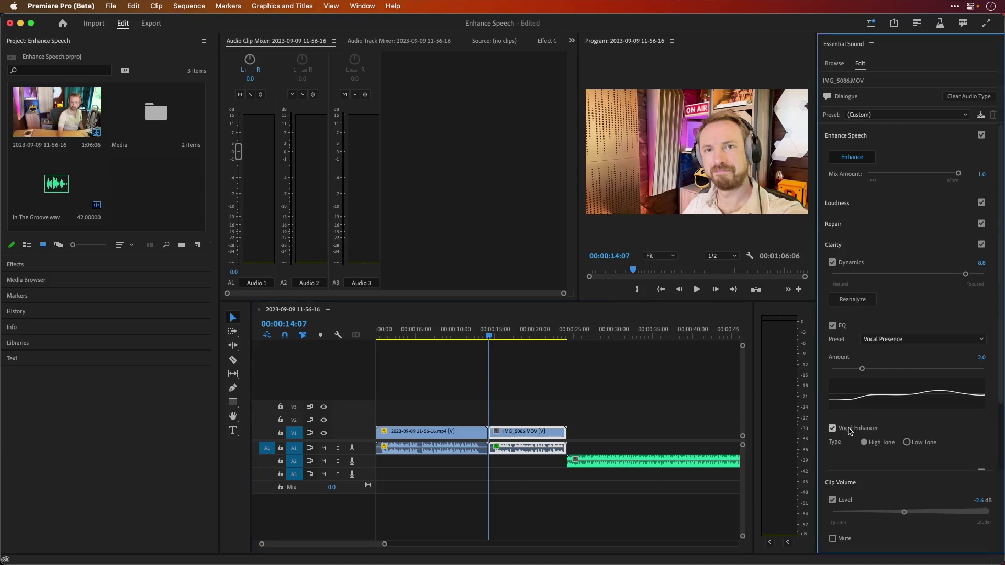
click(489, 334)
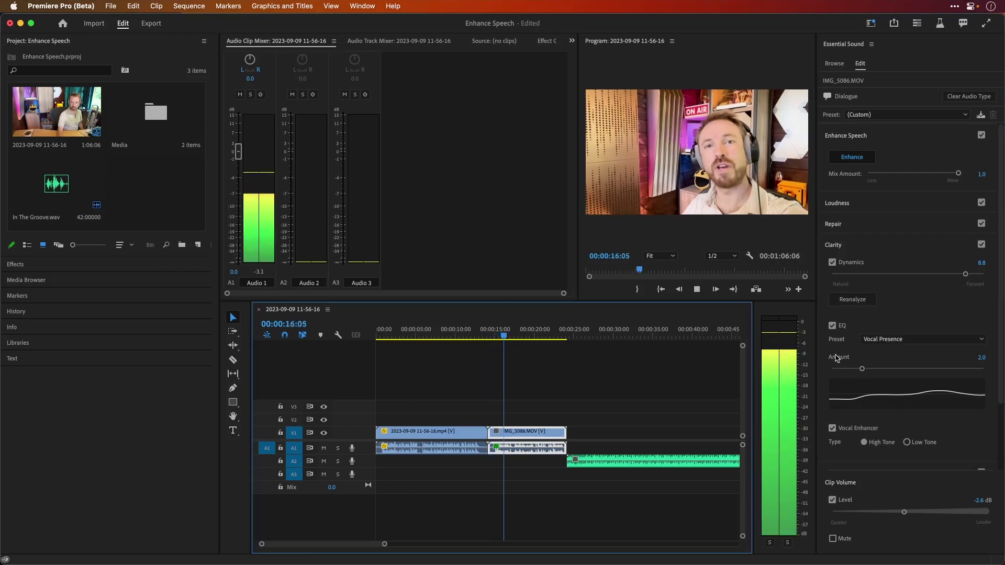
key(space)
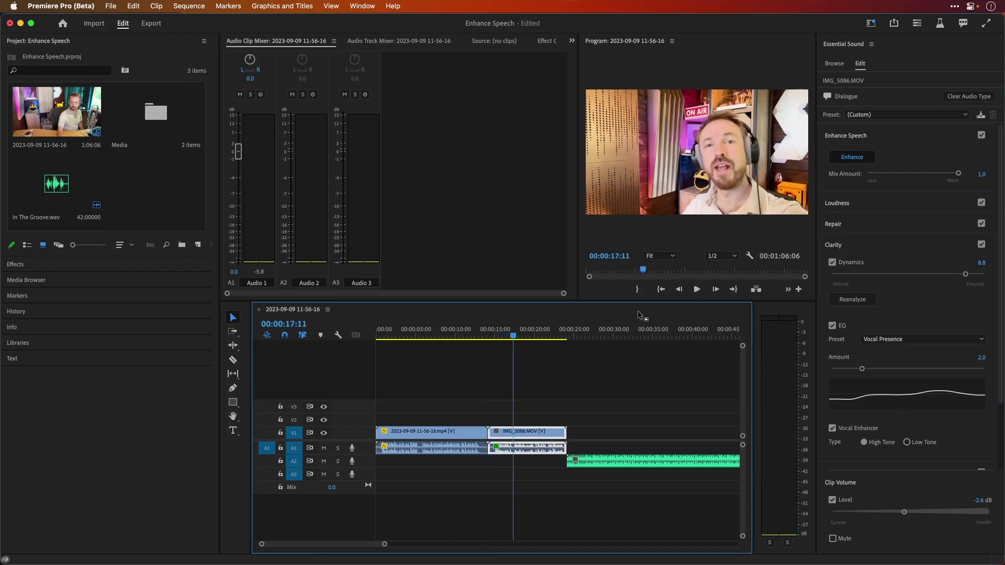
click(492, 337)
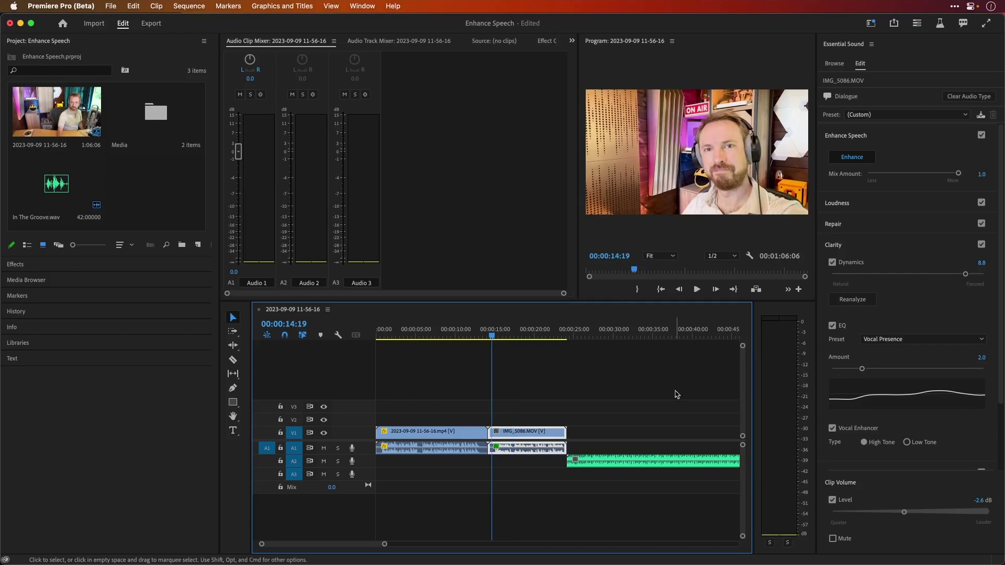
- Switch Vocal Enhancer to Low Tone and replay the passage from about 14:19
click(909, 442)
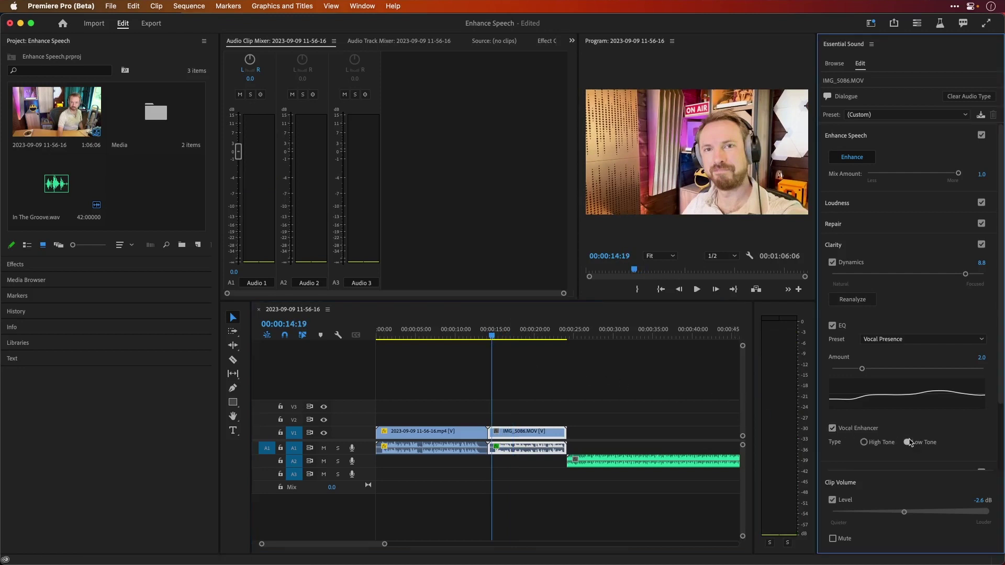
click(492, 337)
key(space)
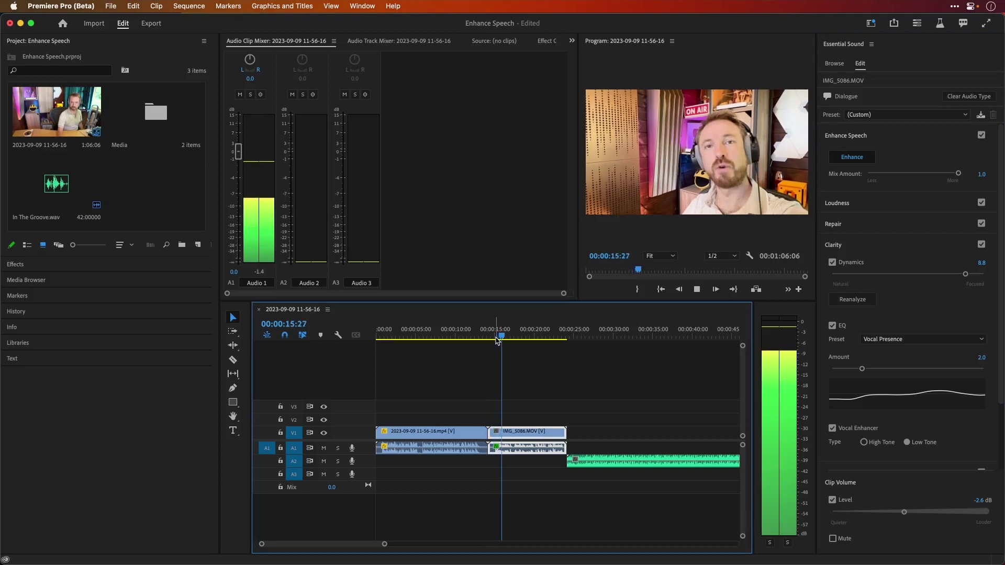
key(space)
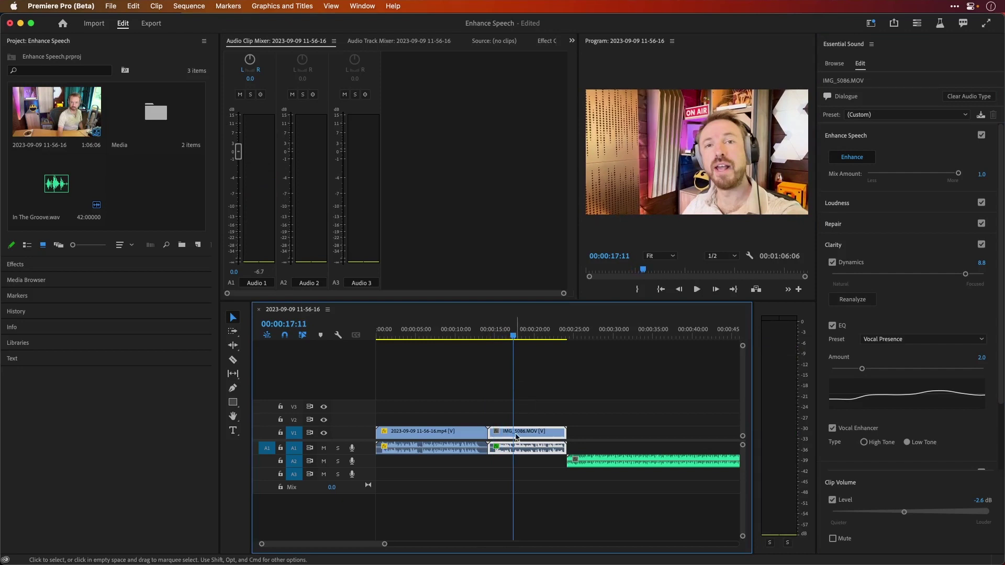
- Duplicate IMG_5086.MOV, turn off the copy's EQ and Dynamics, and place it at the playhead
drag(506, 434, 662, 461)
click(605, 452)
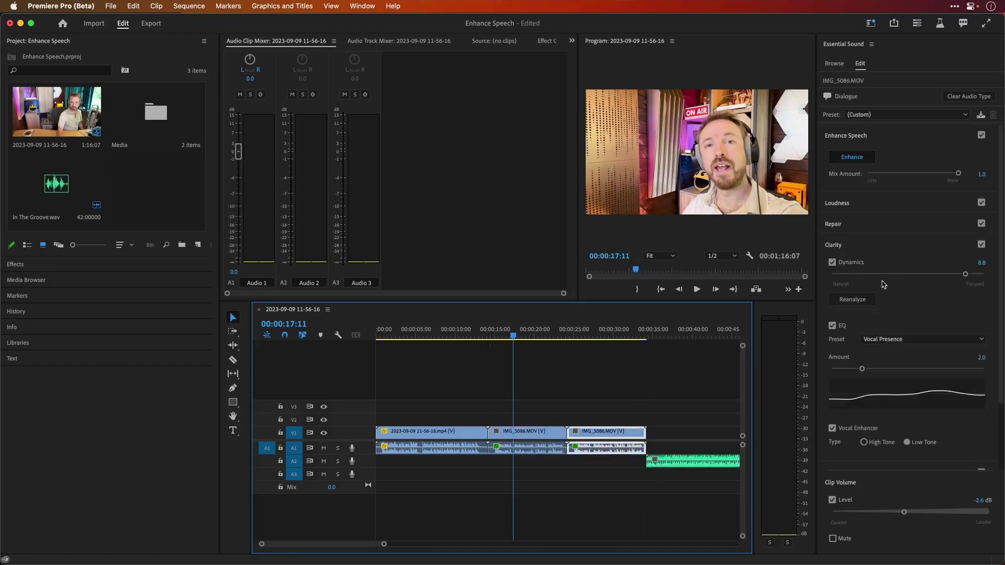
click(832, 325)
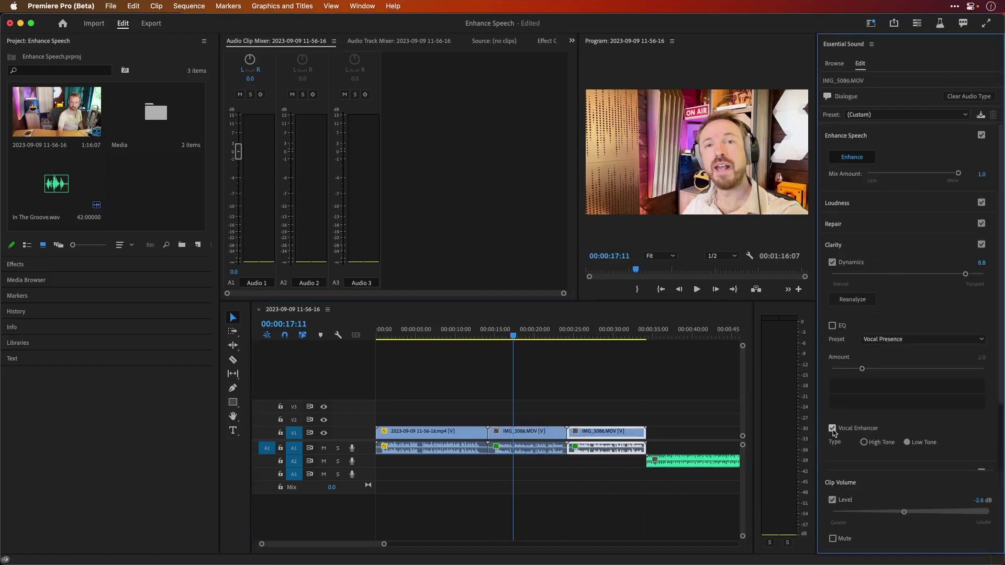
click(832, 263)
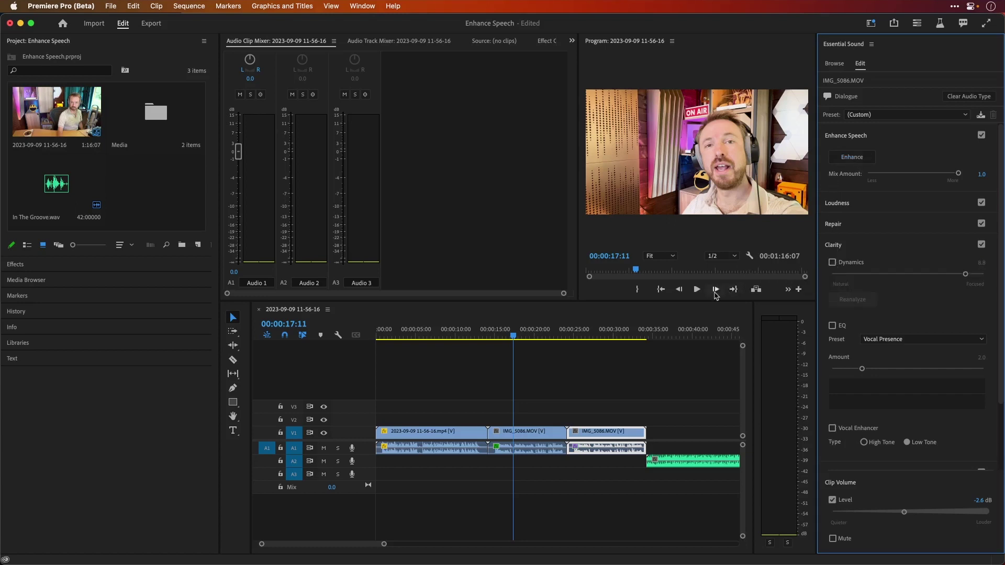
drag(588, 432, 550, 437)
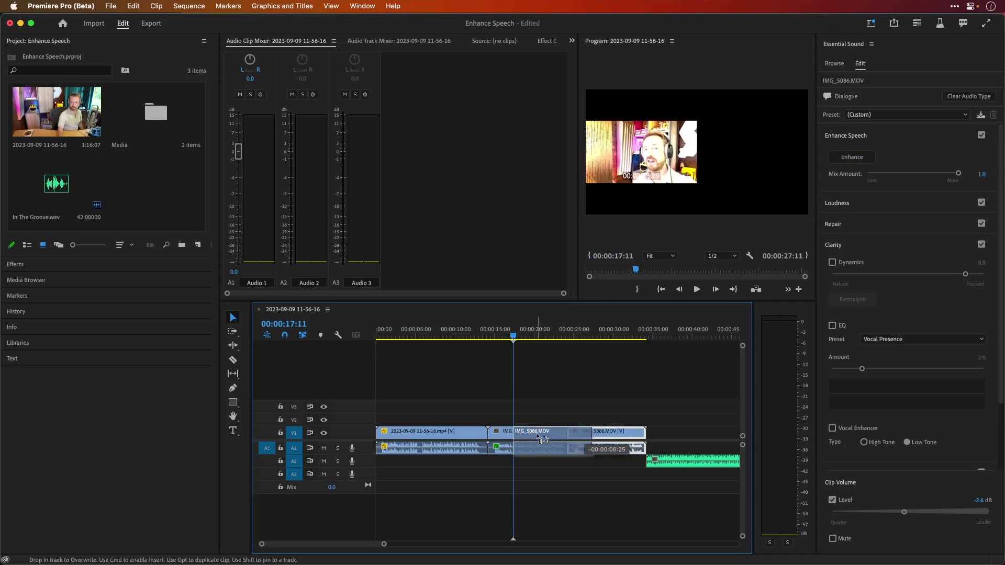
mouse_move(539, 437)
mouse_down()
mouse_move(527, 422)
mouse_move(521, 431)
mouse_up()
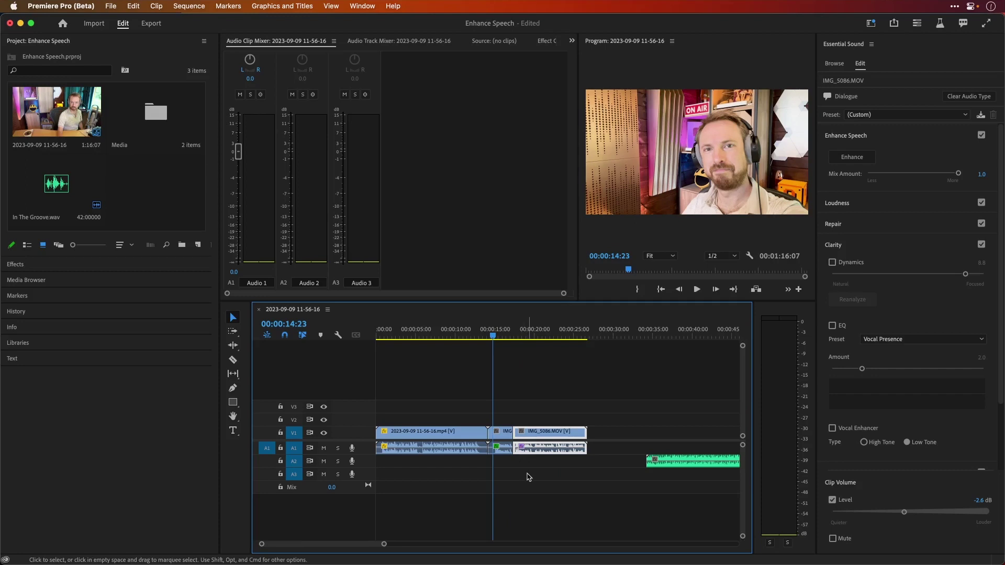
- Render the sequence previews, check Creative Cloud's beta apps, and slide In The Groove.wav left
key(Return)
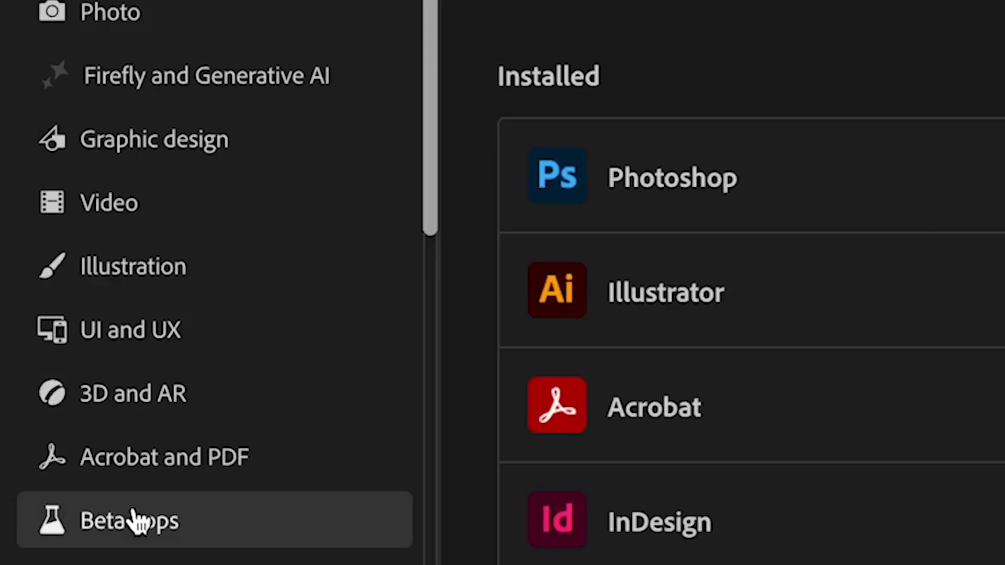
click(62, 532)
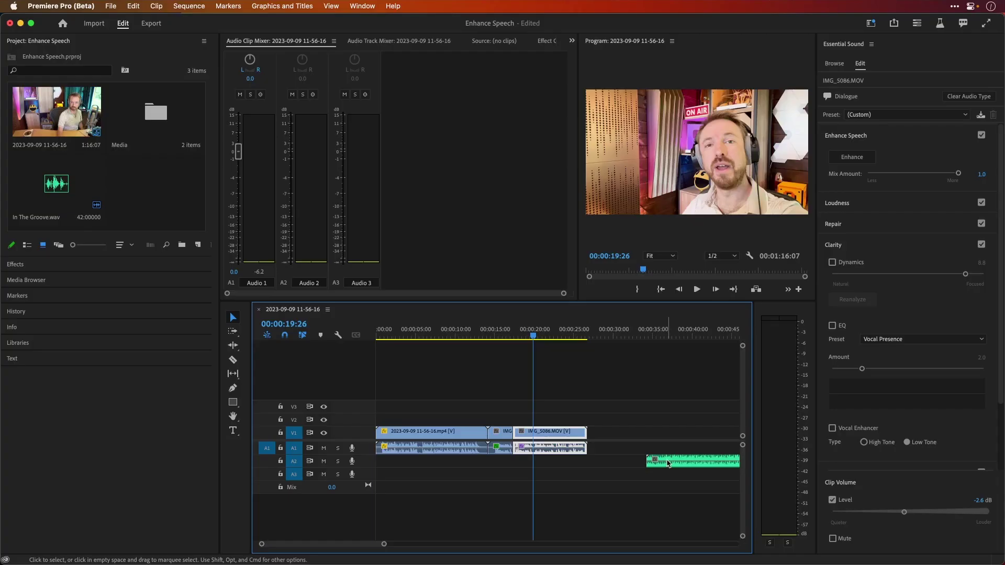
drag(668, 464, 597, 463)
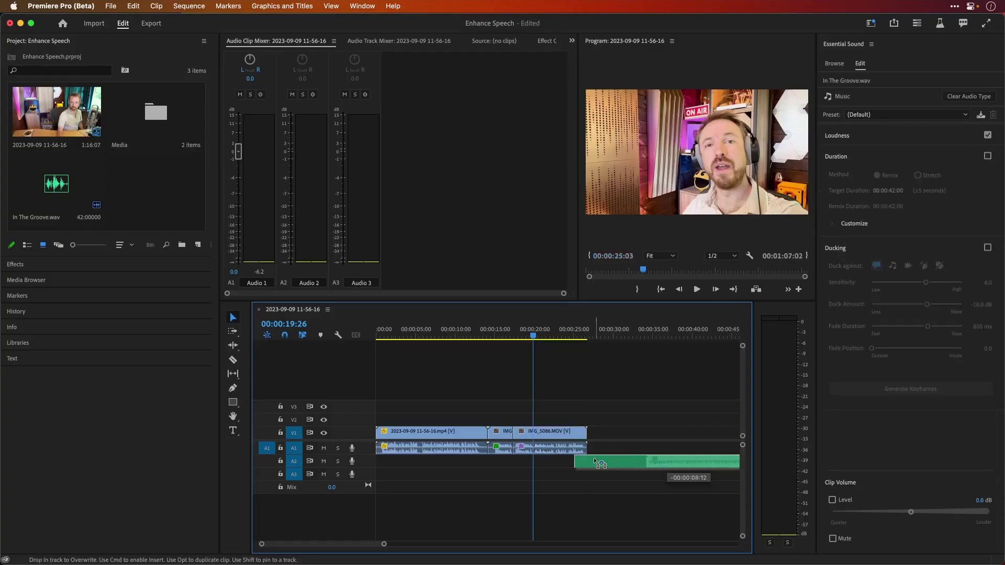
- Drop In The Groove.wav under IMG_5086 on A2, play it back, and enable Ducking
drag(521, 463, 512, 457)
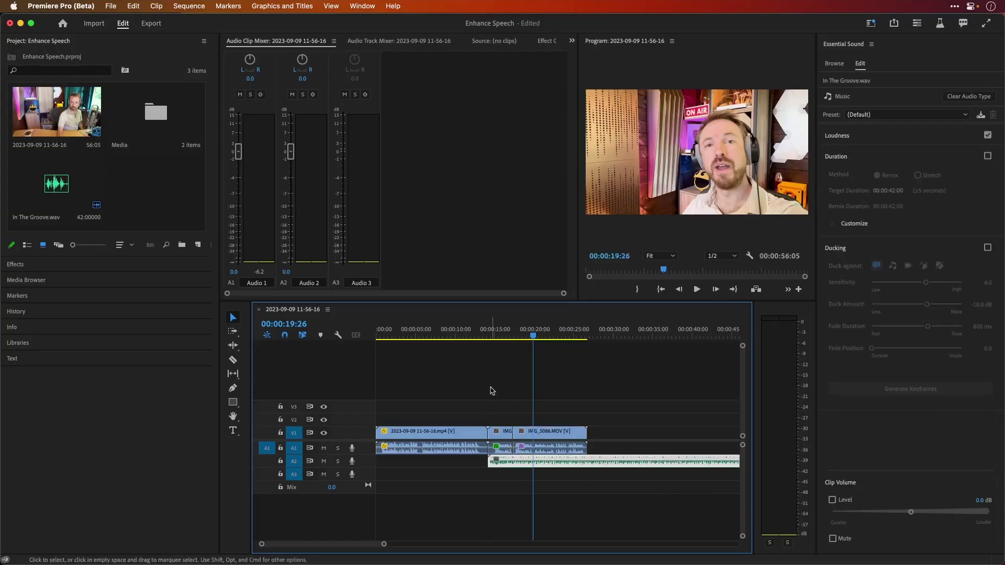
drag(485, 334, 487, 333)
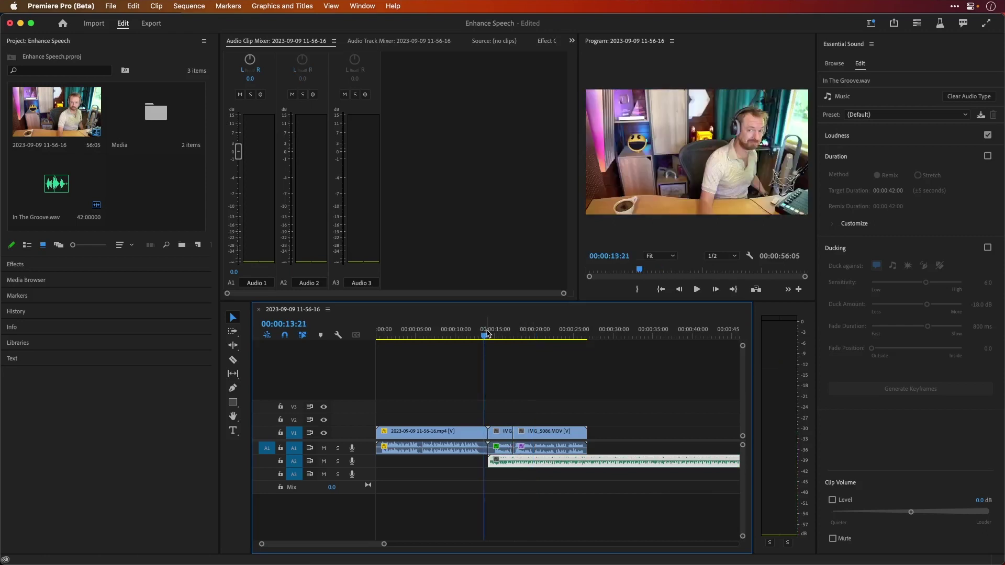
key(space)
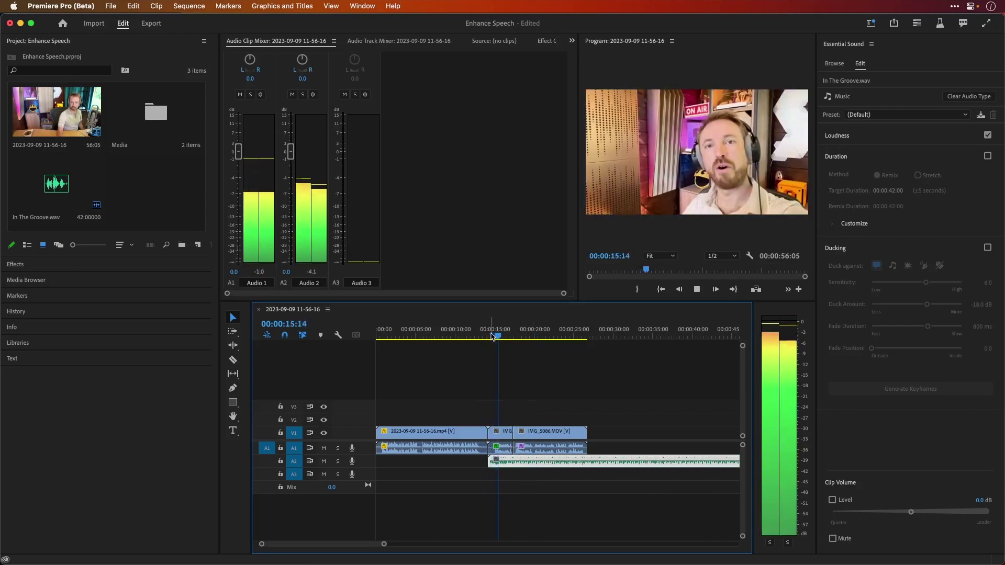
key(space)
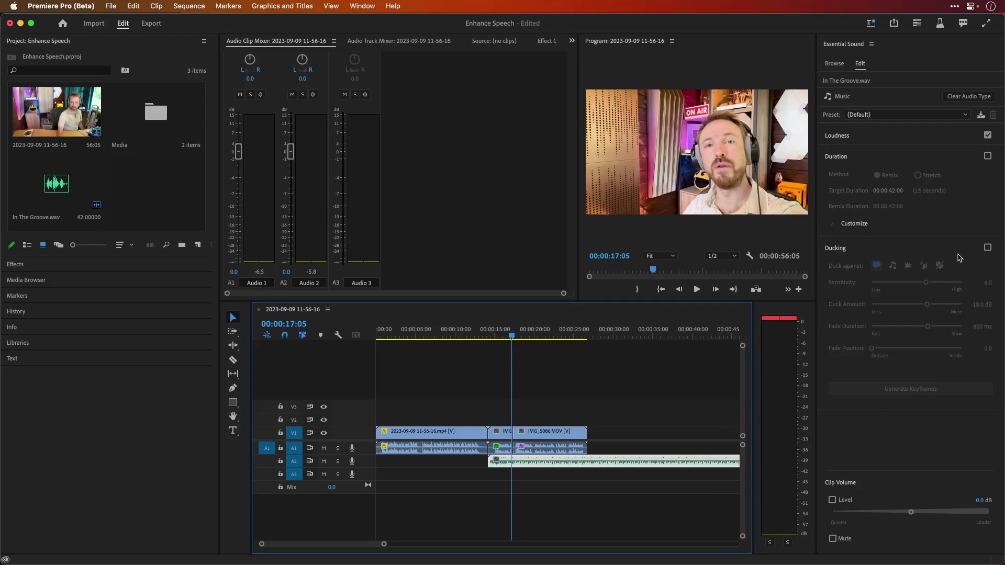
click(987, 248)
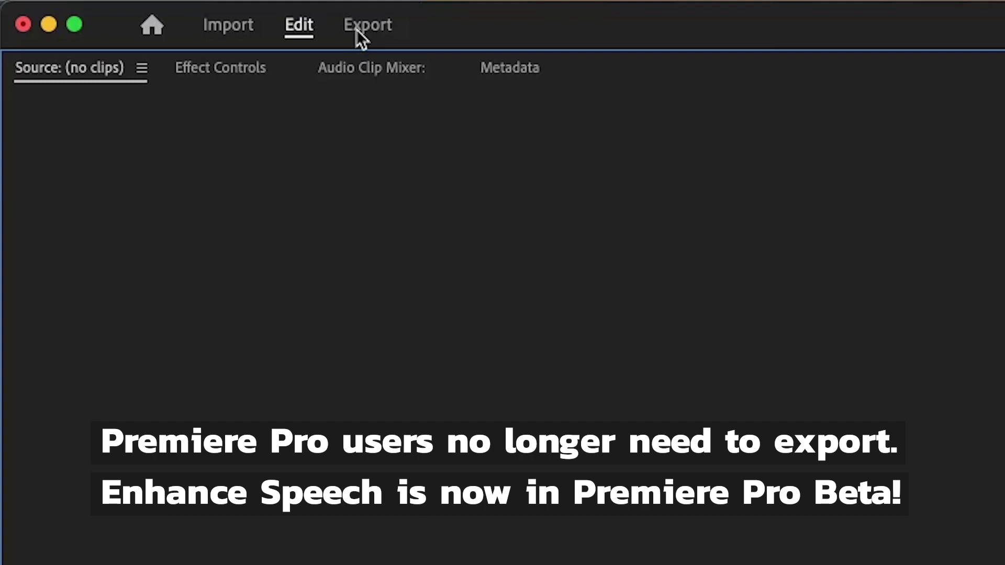
- Find the WAV 48 kHz 16-bit preset in the preset manager and apply it
click(356, 29)
click(670, 266)
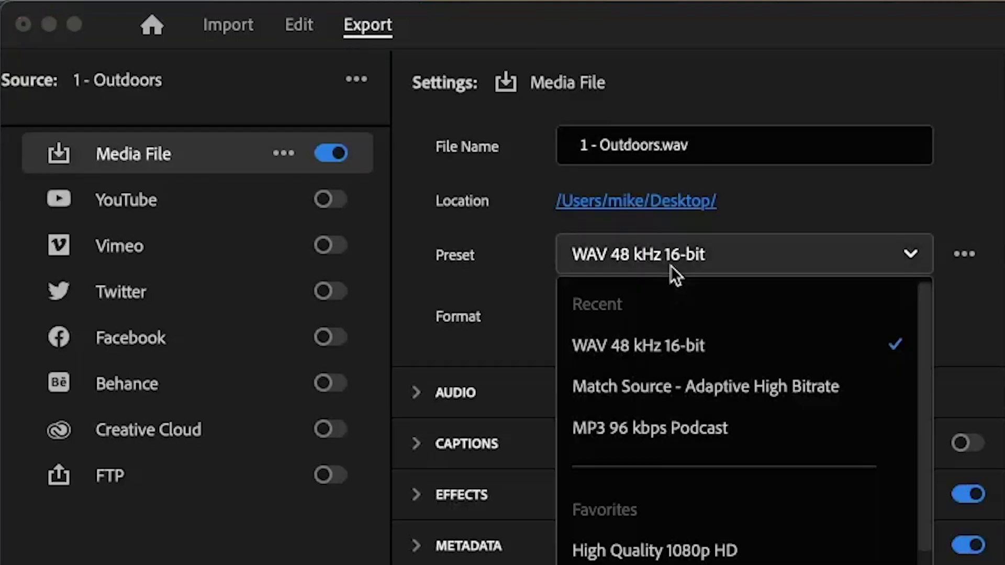
scroll(730, 487, down, 10)
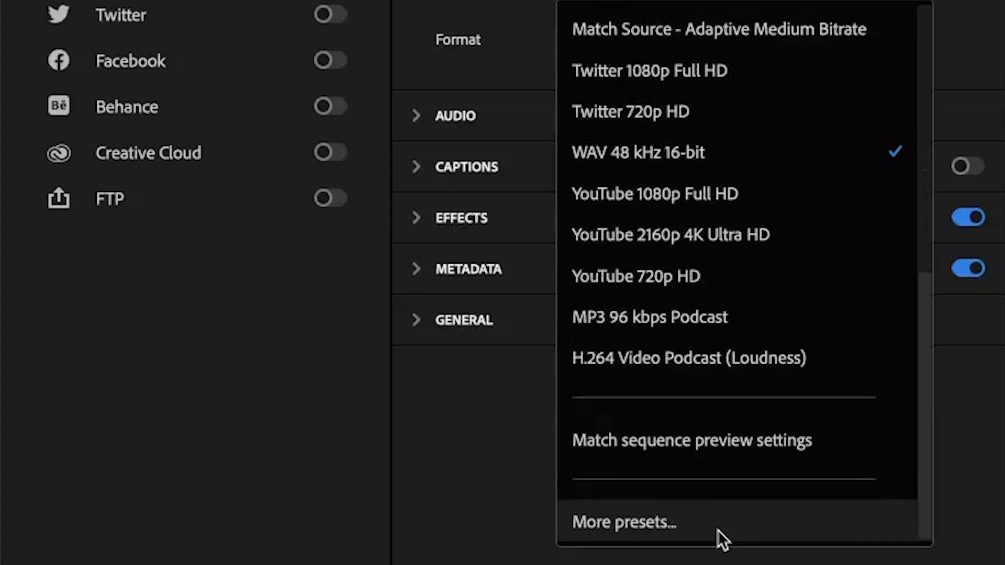
click(696, 523)
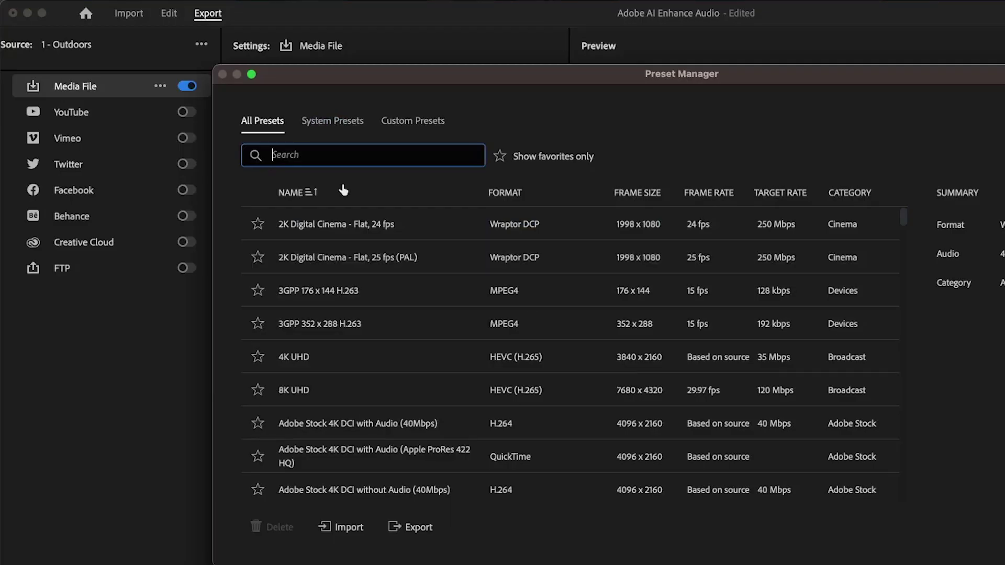
text(wave)
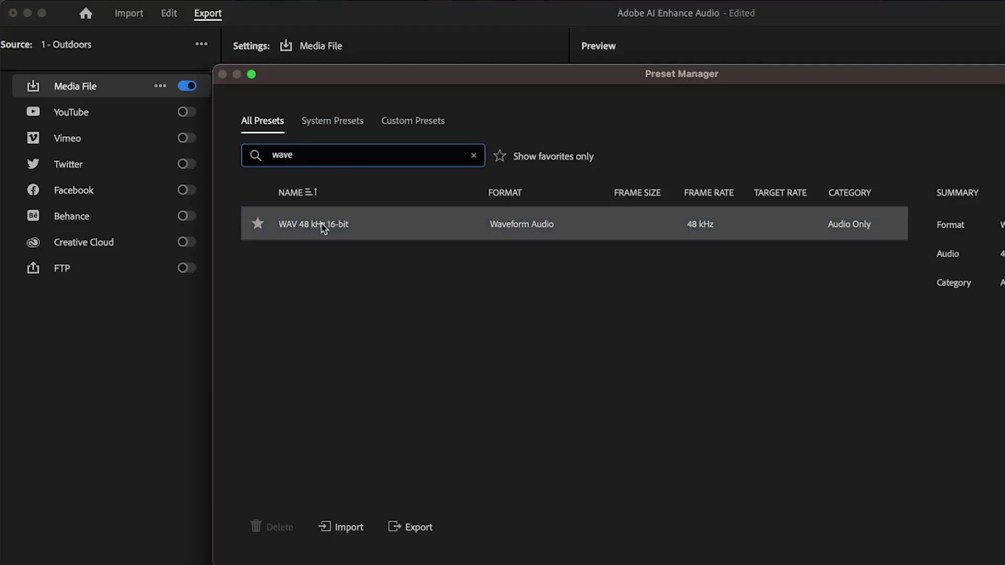
click(322, 224)
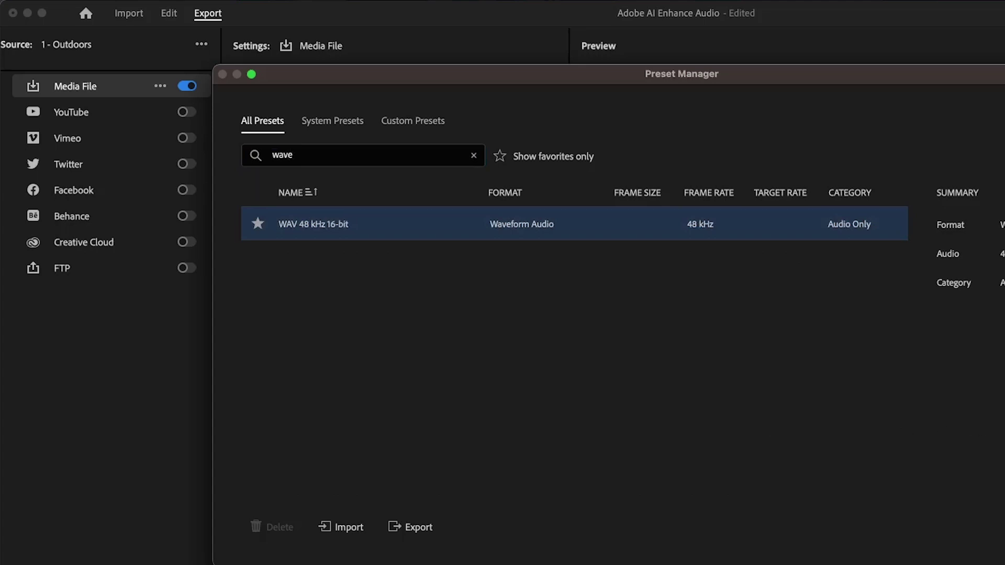
click(1004, 527)
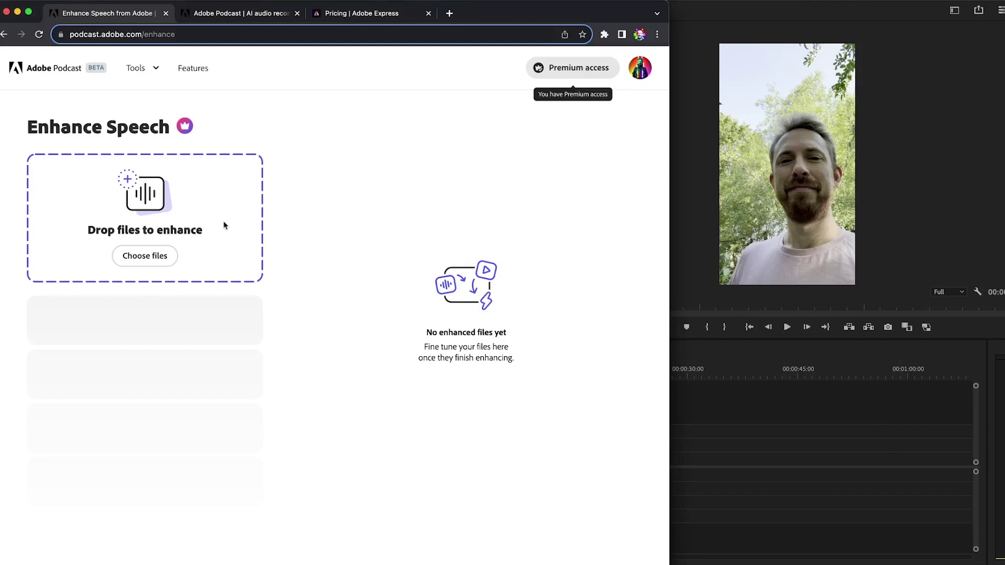
- Upload 1 - Outdoors.wav to Enhance Speech and download the 100% enhanced result
click(168, 254)
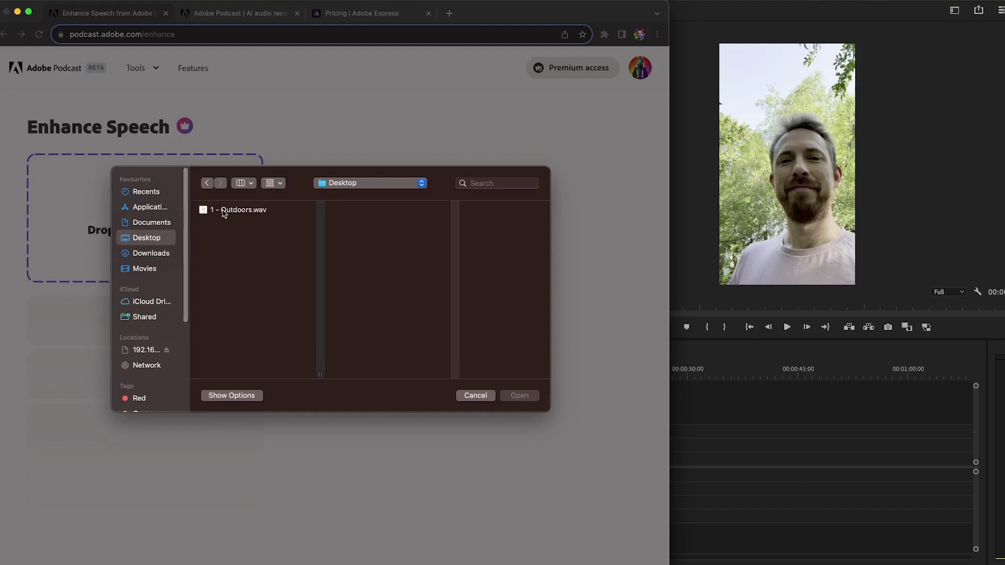
double_click(223, 210)
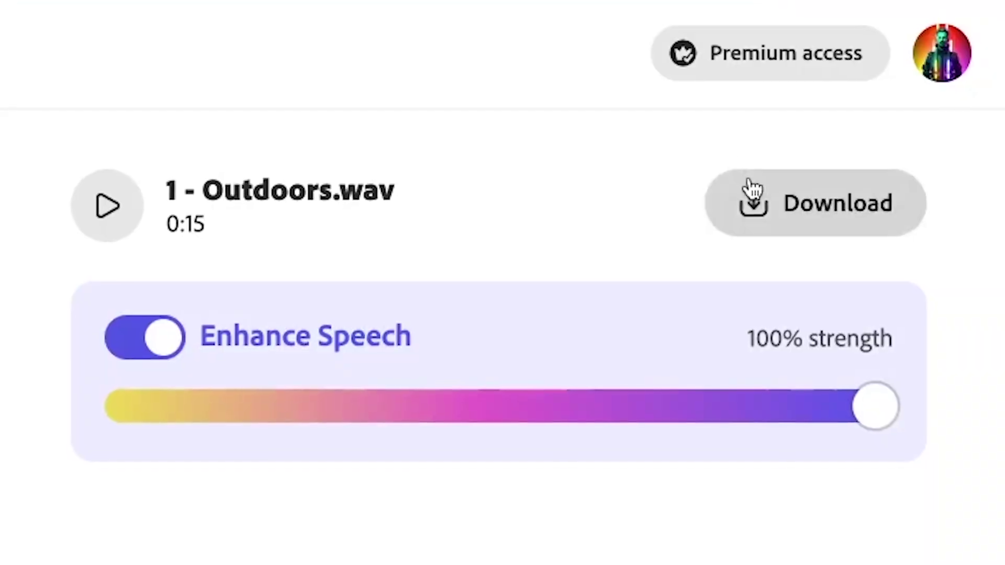
click(564, 121)
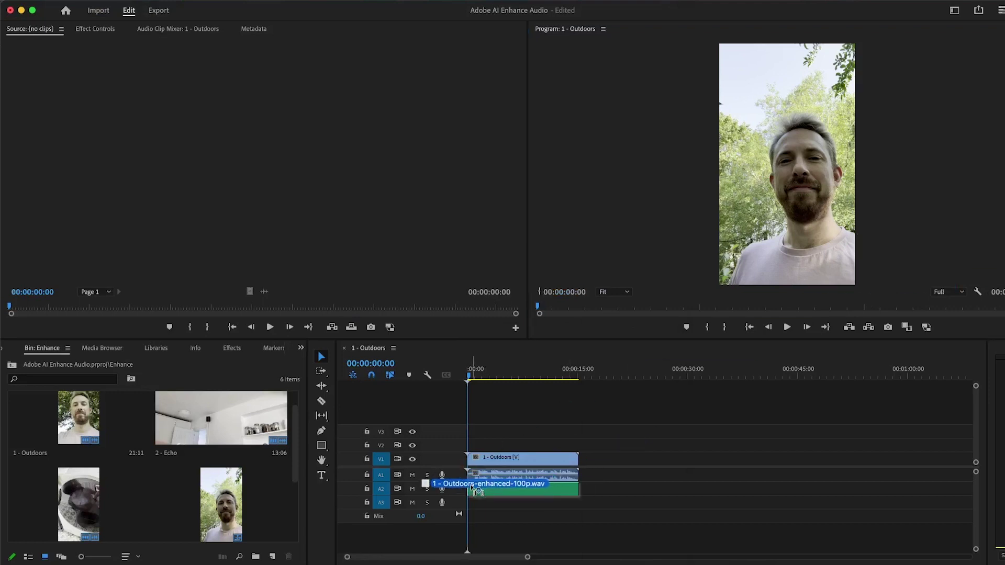
- Drop 1 - Outdoors-enhanced-100p.wav onto track A2 at 00:00:00:00, under the Outdoors clip
drag(473, 487, 474, 488)
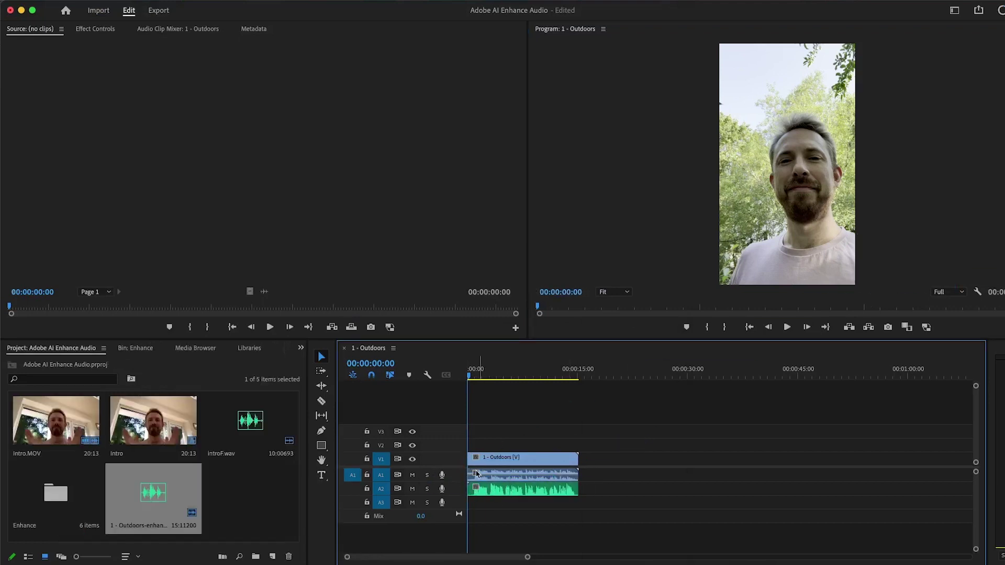